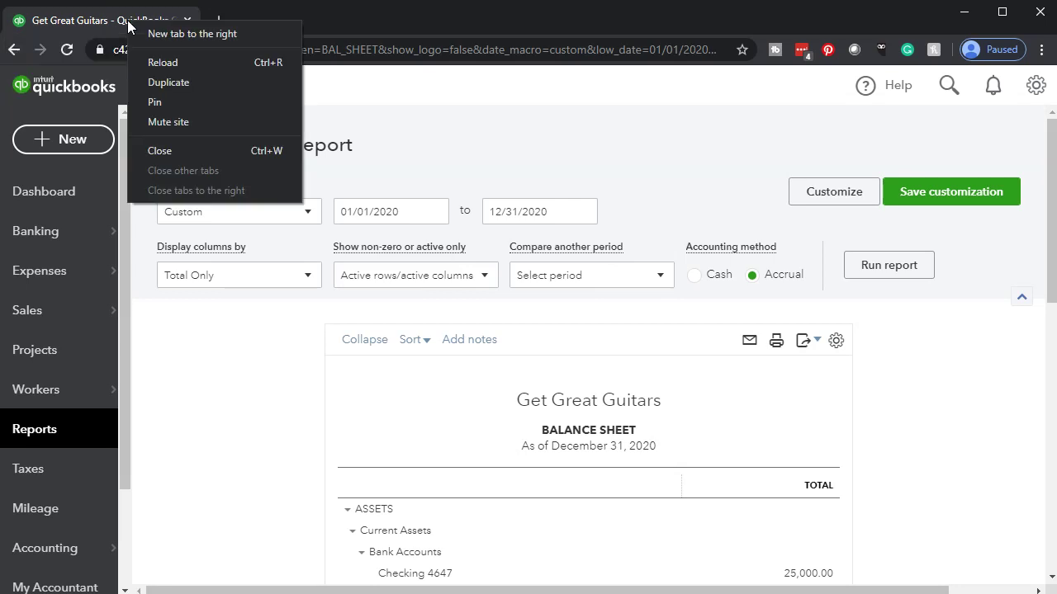
Step: Duplicate the Balance Sheet report's browser tab and review the enlarged report in the copy with the navigation collapsed
{"action": "left_click", "coordinate": [163, 82]}
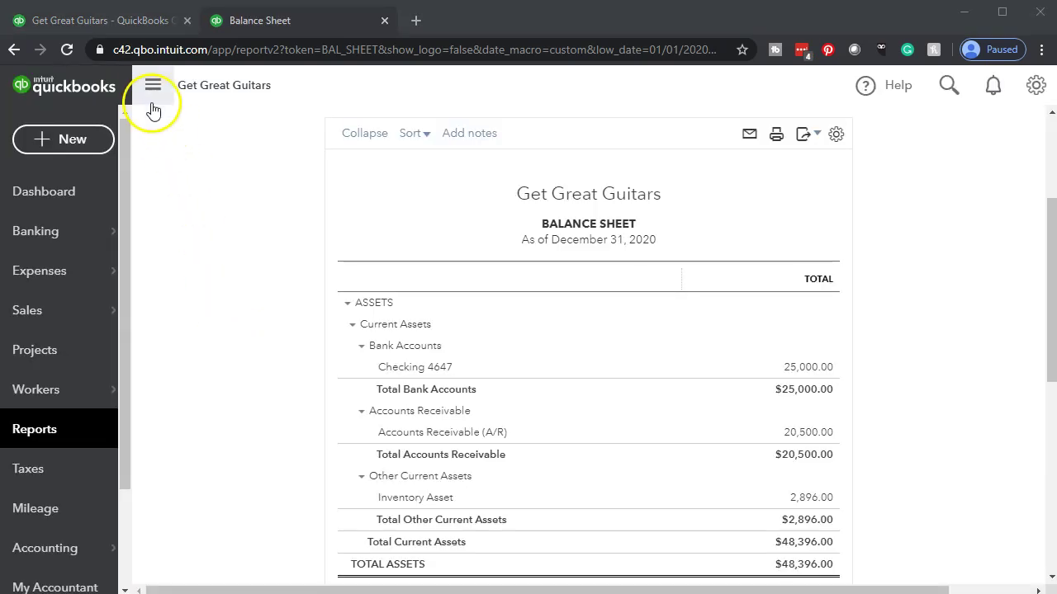
{"action": "left_click", "coordinate": [153, 106]}
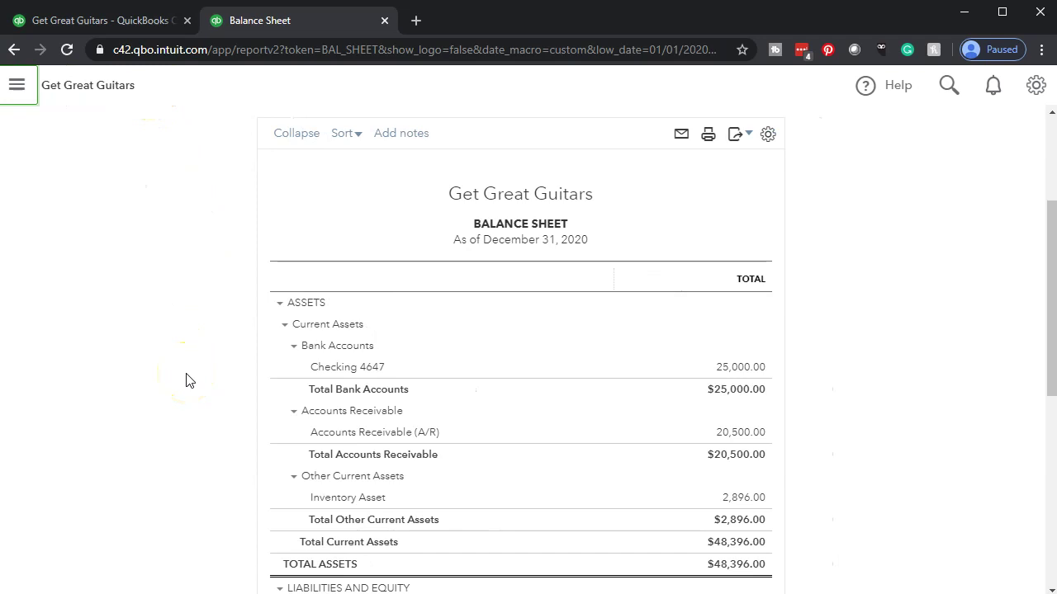
{"action": "key", "text": "ctrl+plus"}
{"action": "key", "text": "ctrl+plus"}
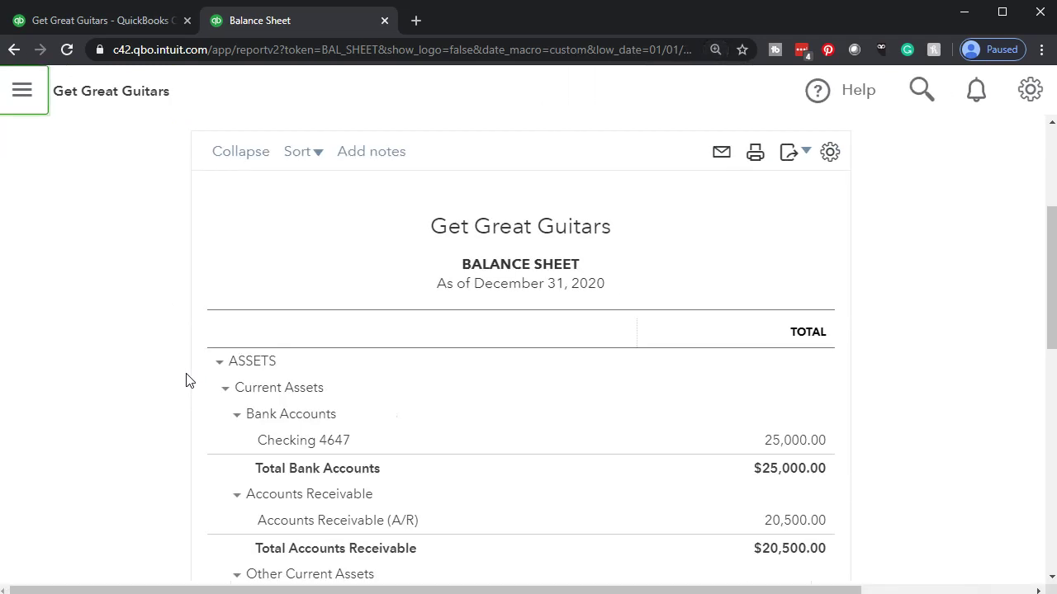
{"action": "scroll", "coordinate": [187, 381], "scroll_direction": "down", "scroll_amount": 5}
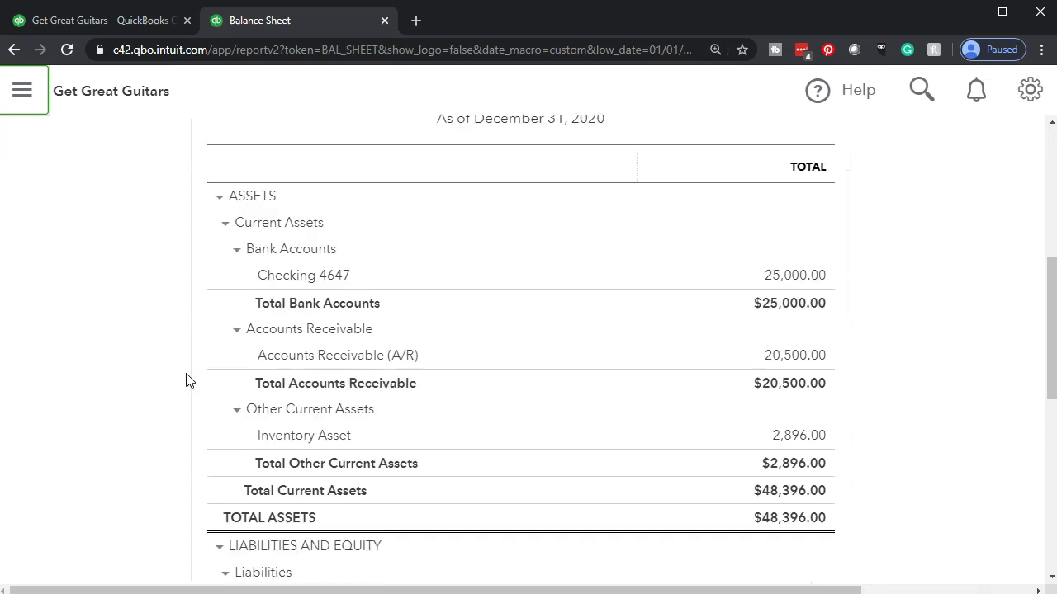
{"action": "scroll", "coordinate": [186, 380], "scroll_direction": "down", "scroll_amount": 1}
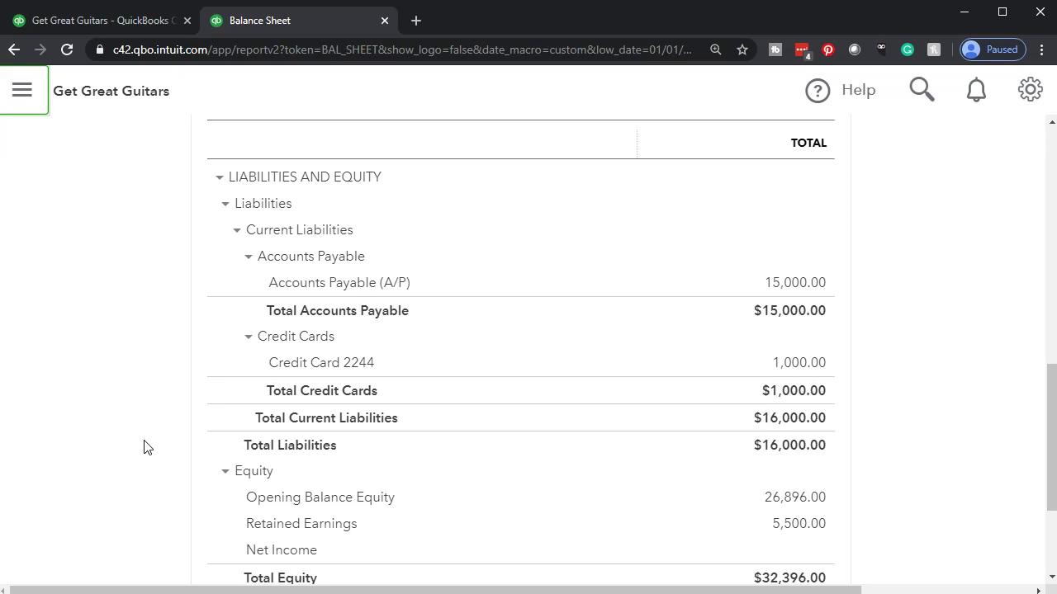
Step: Return to the original browser tab and open the Chart of Accounts
{"action": "left_click", "coordinate": [118, 24]}
{"action": "mouse_move", "coordinate": [94, 314]}
{"action": "scroll", "coordinate": [96, 317], "scroll_direction": "down", "scroll_amount": 1}
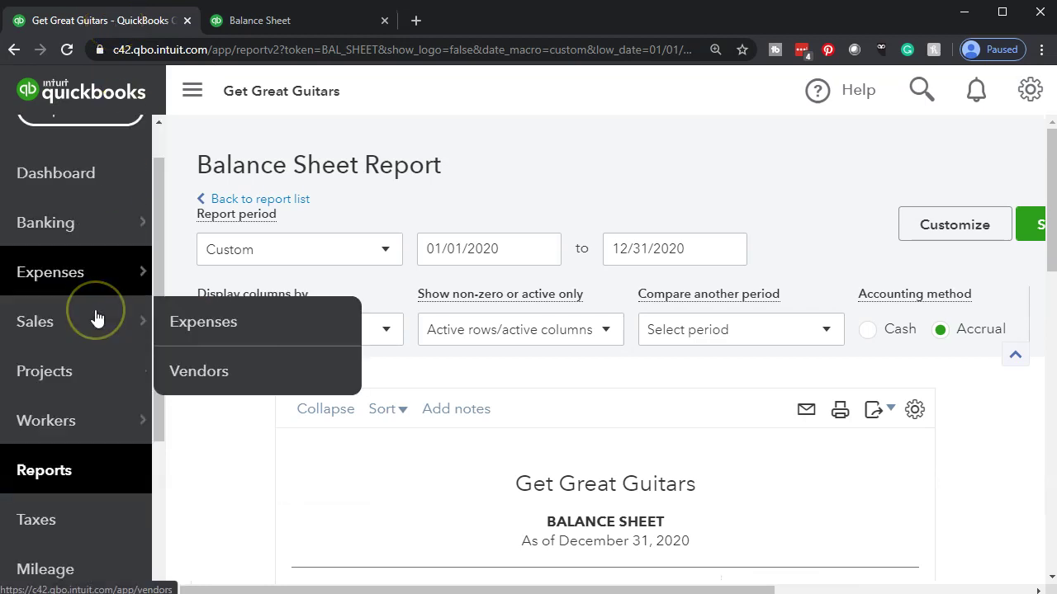
{"action": "scroll", "coordinate": [95, 317], "scroll_direction": "down", "scroll_amount": 3}
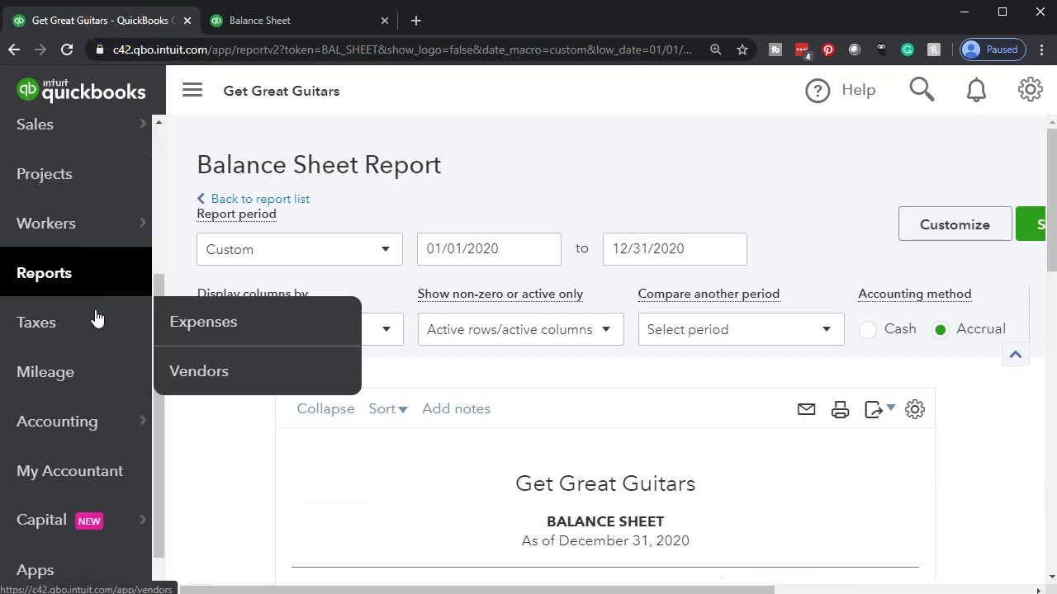
{"action": "left_click", "coordinate": [71, 424]}
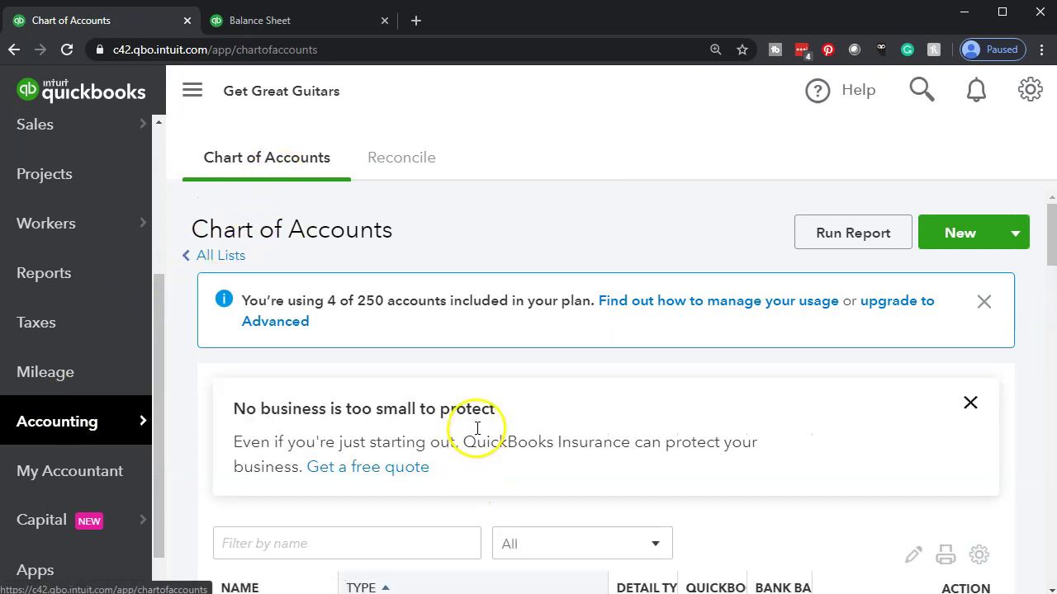
Step: Examine the balance sheet accounts and their types in the Chart of Accounts, from bank through equity
{"action": "scroll", "coordinate": [477, 428], "scroll_direction": "down", "scroll_amount": 6}
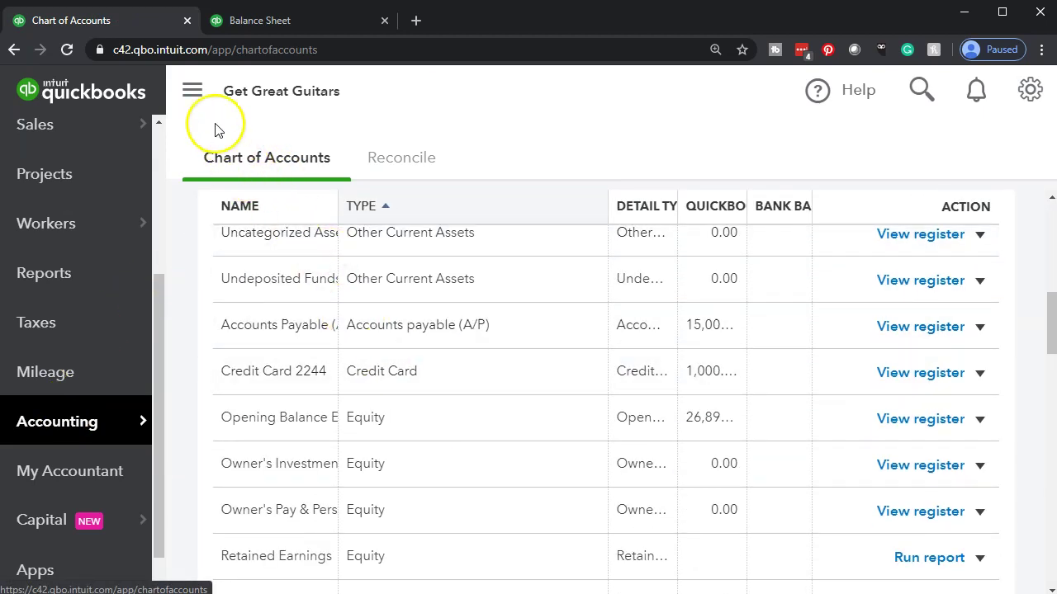
{"action": "left_click", "coordinate": [195, 97]}
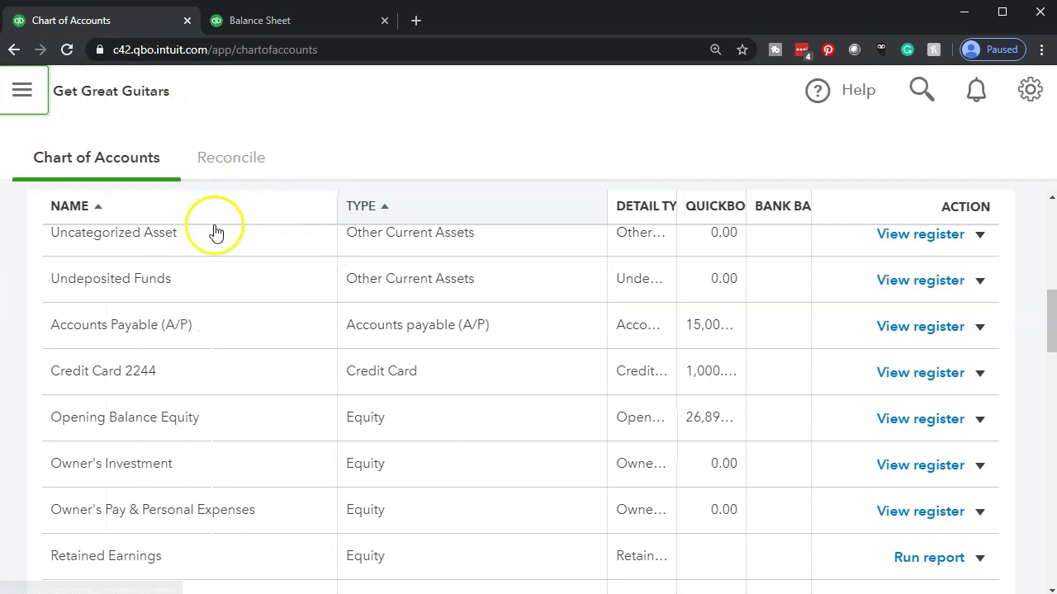
{"action": "scroll", "coordinate": [28, 423], "scroll_direction": "down", "scroll_amount": 1}
{"action": "scroll", "coordinate": [28, 425], "scroll_direction": "up", "scroll_amount": 3}
{"action": "scroll", "coordinate": [479, 366], "scroll_direction": "up", "scroll_amount": 2}
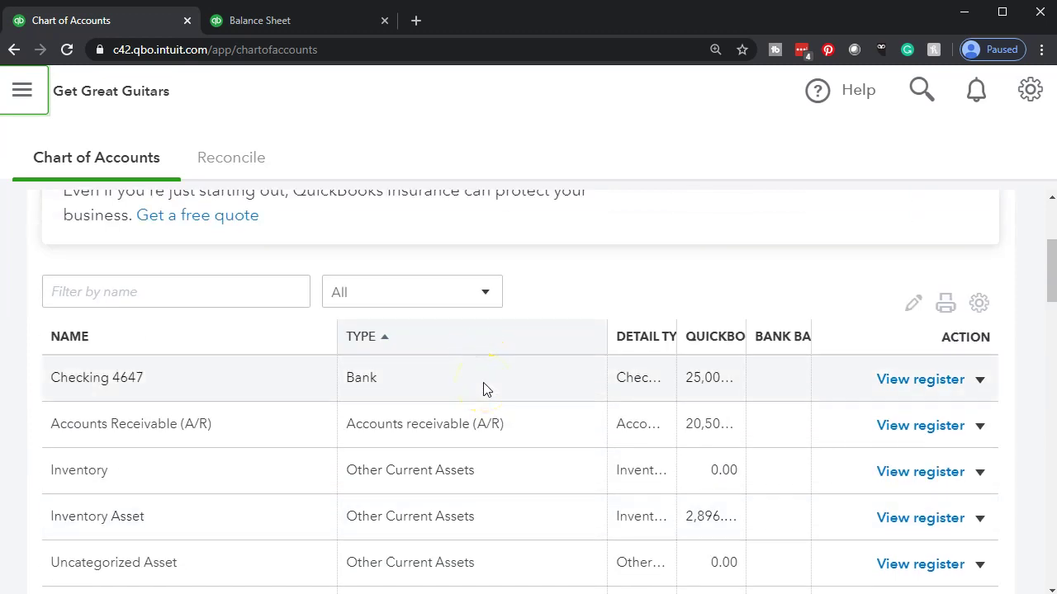
{"action": "left_click", "coordinate": [480, 421]}
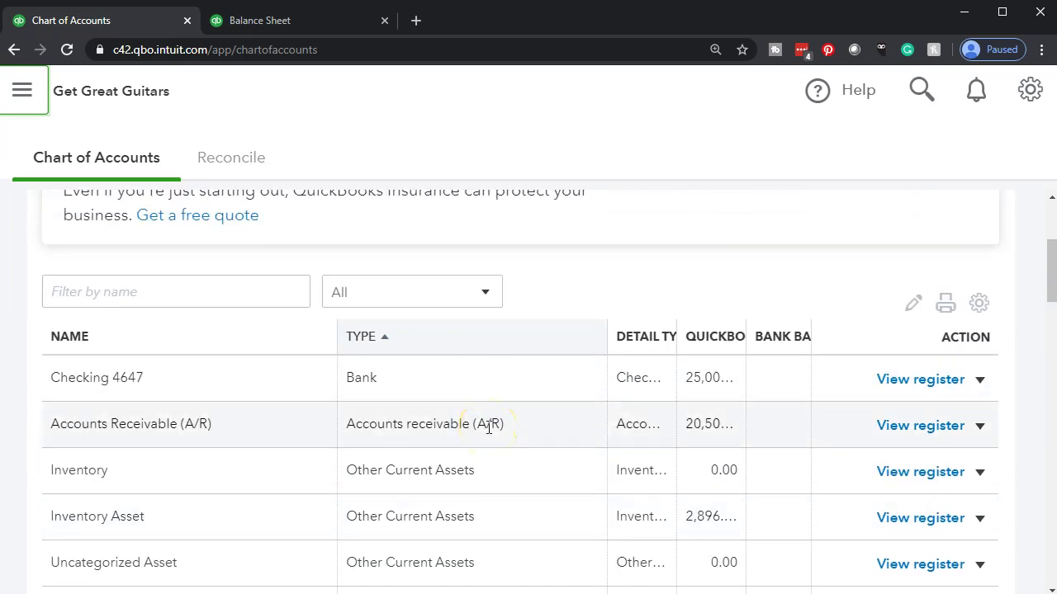
{"action": "scroll", "coordinate": [488, 427], "scroll_direction": "down", "scroll_amount": 1}
{"action": "scroll", "coordinate": [290, 432], "scroll_direction": "down", "scroll_amount": 1}
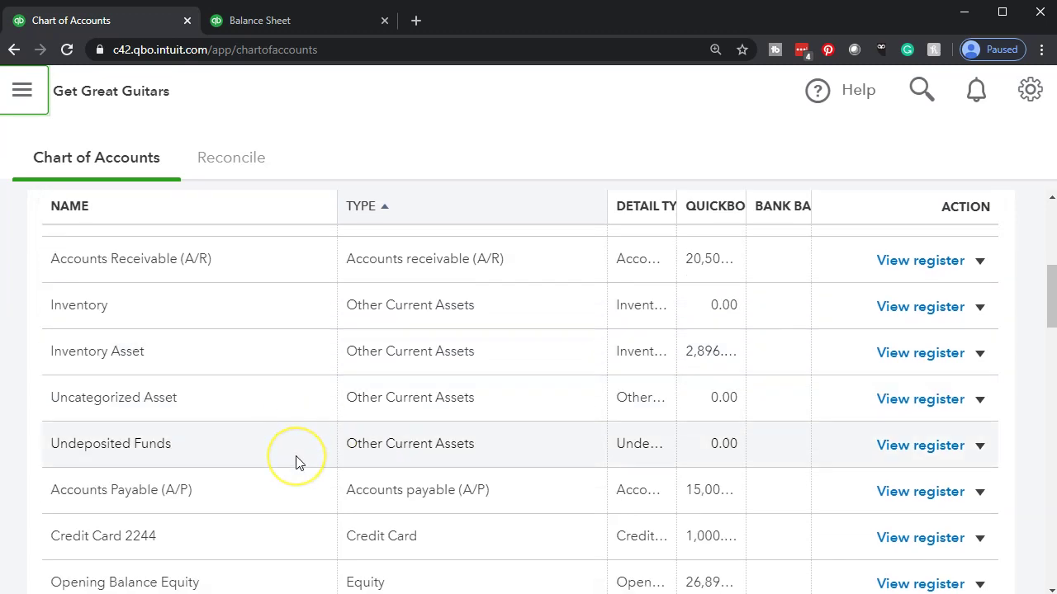
{"action": "scroll", "coordinate": [296, 462], "scroll_direction": "down", "scroll_amount": 1}
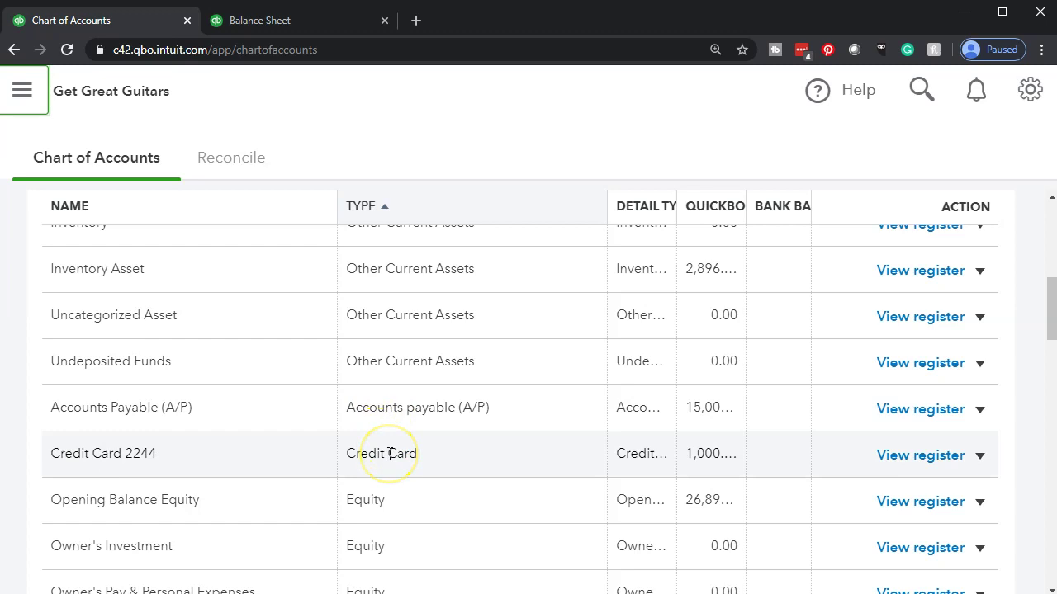
{"action": "scroll", "coordinate": [390, 453], "scroll_direction": "down", "scroll_amount": 1}
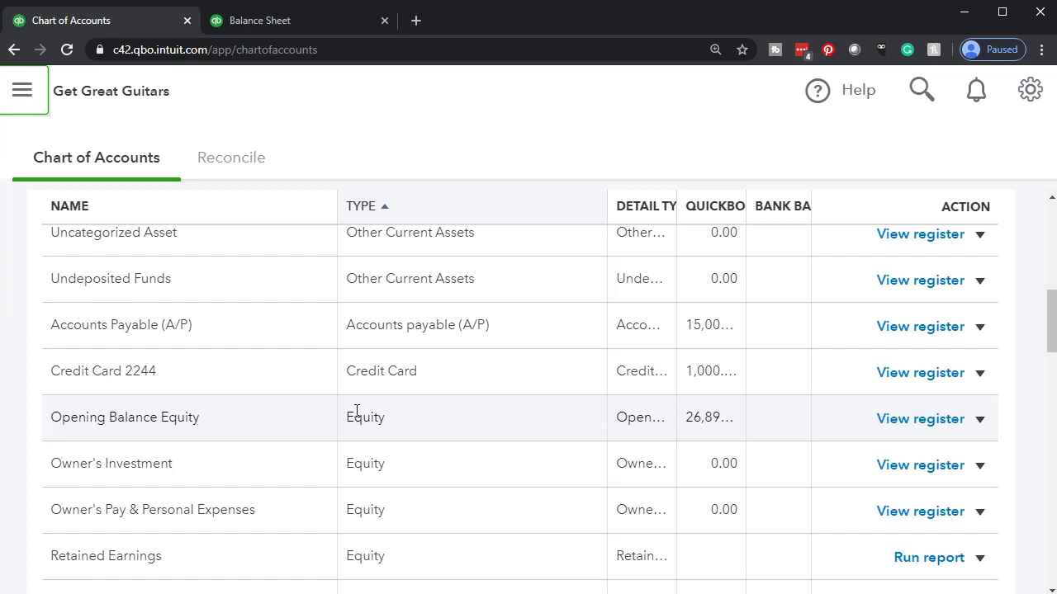
{"action": "scroll", "coordinate": [357, 412], "scroll_direction": "up", "scroll_amount": 7}
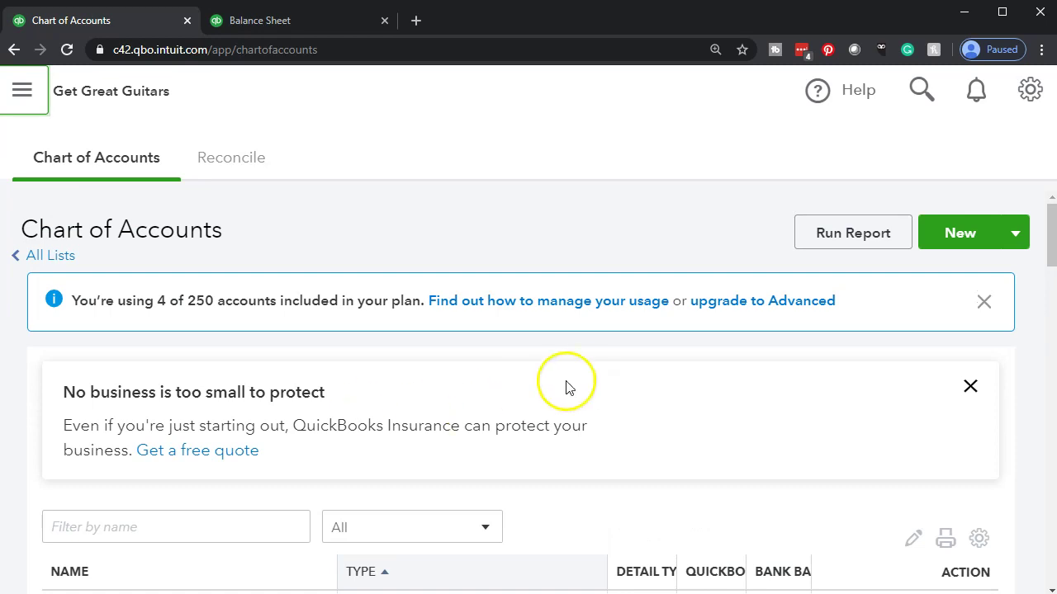
Step: Start a new account with account type Long Term Liabilities and detail type Notes Payable
{"action": "left_click", "coordinate": [559, 239]}
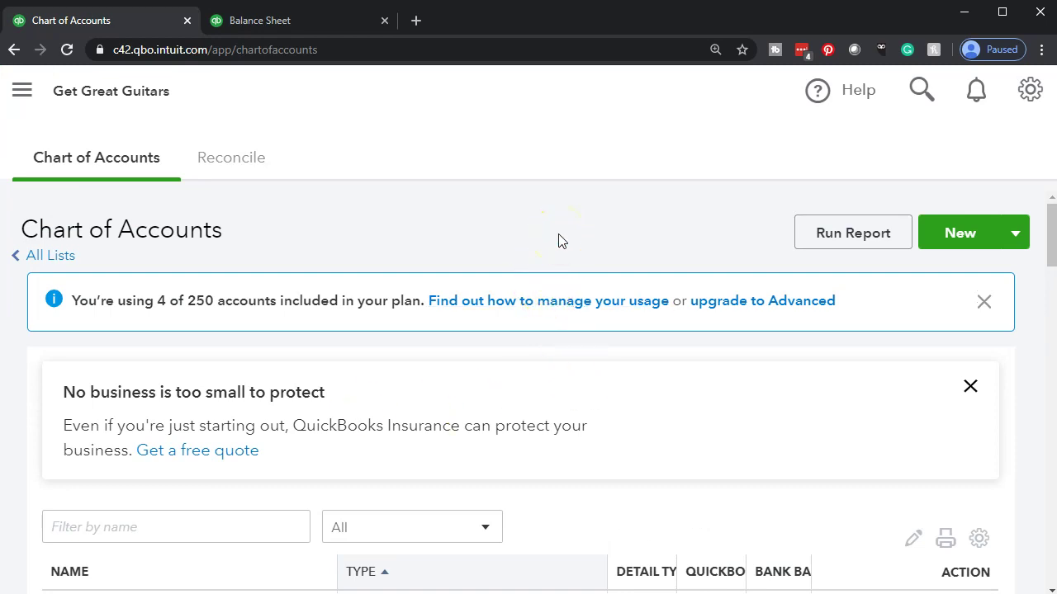
{"action": "key", "text": "ctrl+minus"}
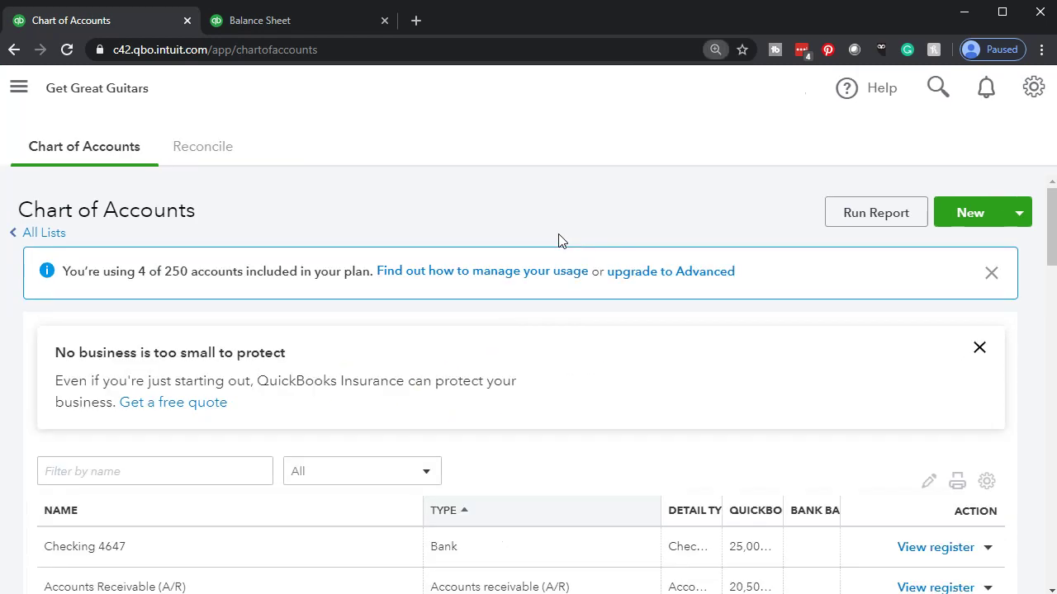
{"action": "key", "text": "ctrl+minus"}
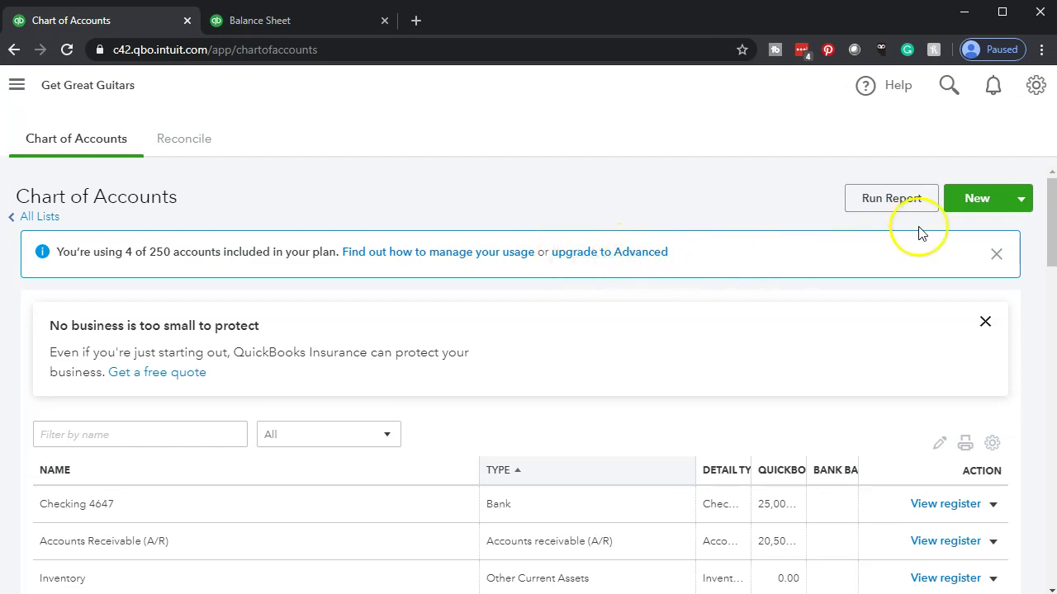
{"action": "left_click", "coordinate": [977, 206]}
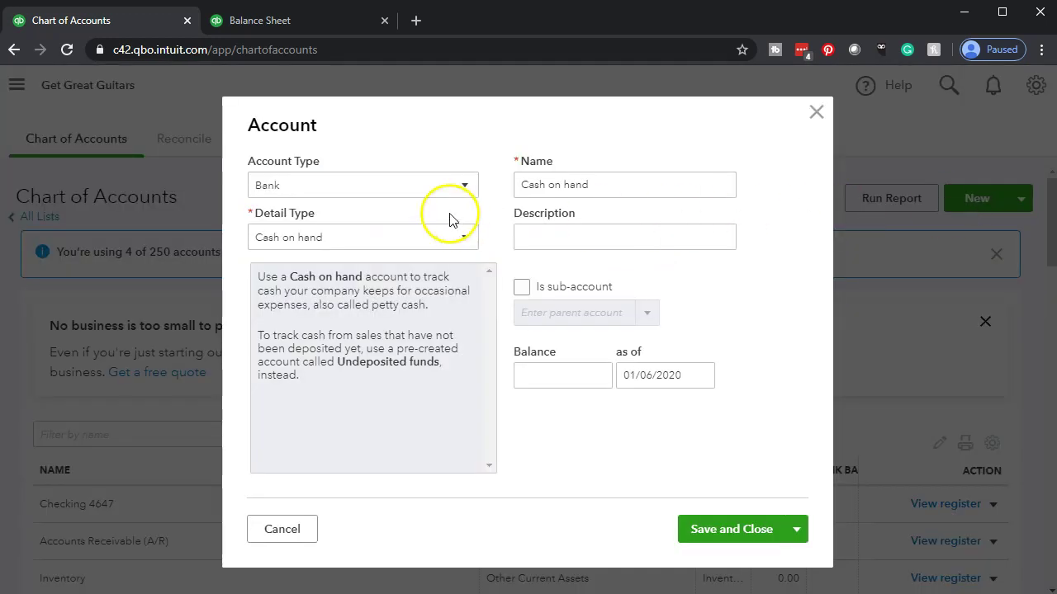
{"action": "left_click", "coordinate": [454, 195]}
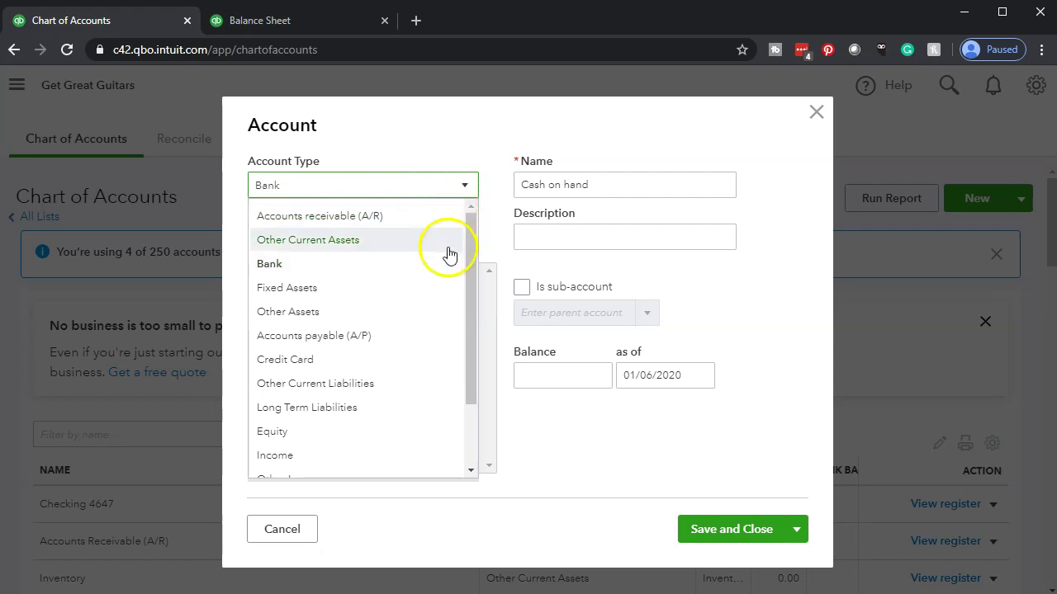
{"action": "scroll", "coordinate": [419, 338], "scroll_direction": "down", "scroll_amount": 1}
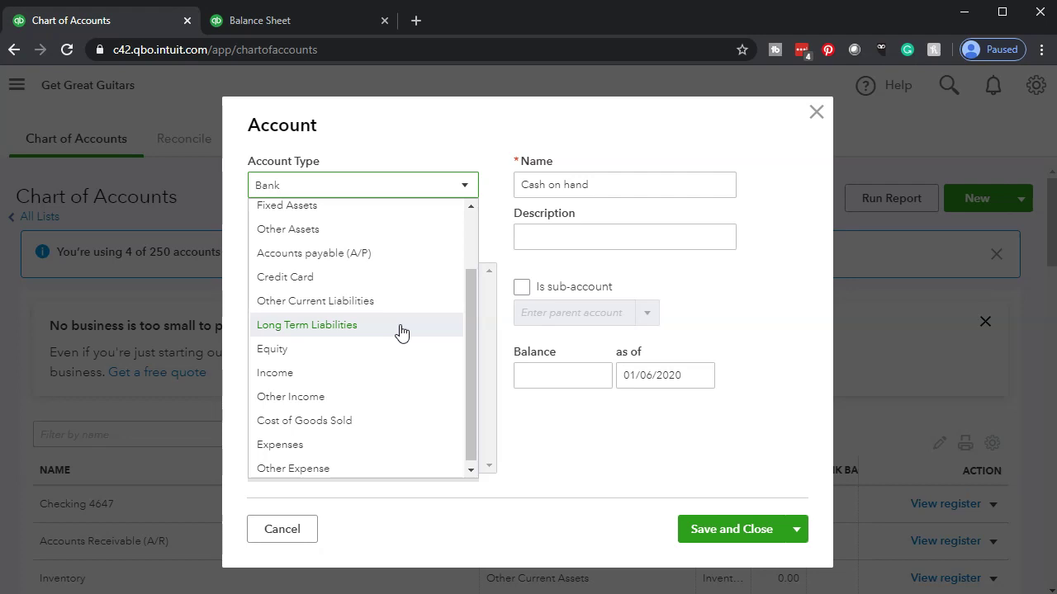
{"action": "left_click", "coordinate": [401, 328]}
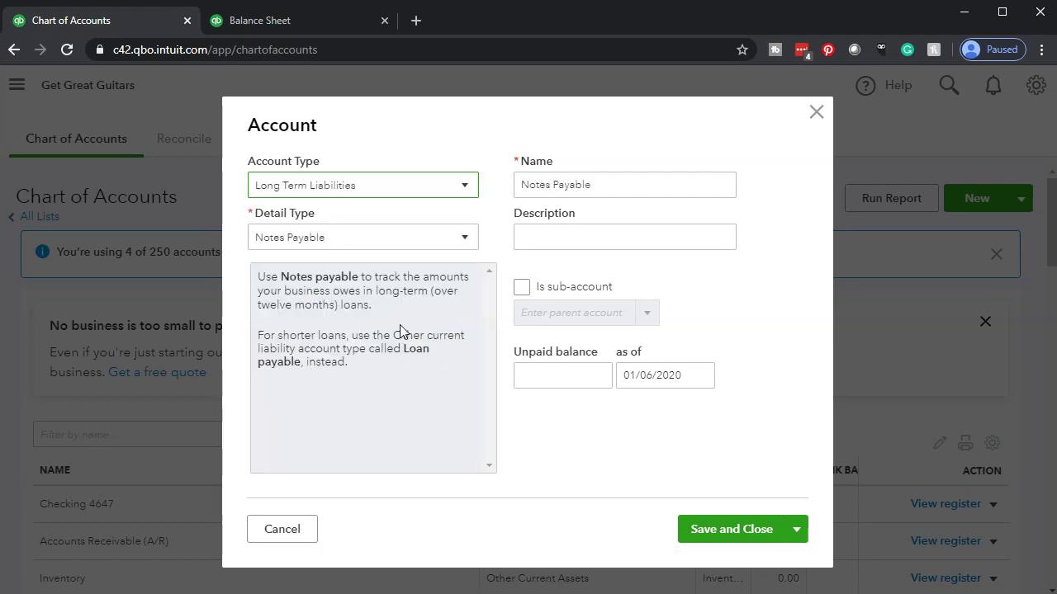
{"action": "left_click", "coordinate": [453, 239]}
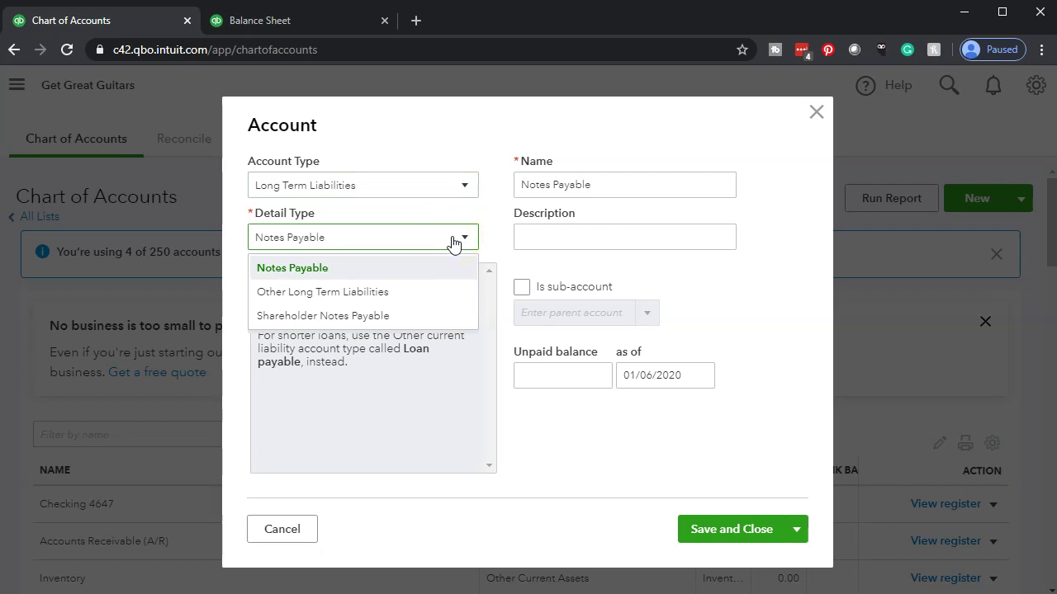
{"action": "left_click", "coordinate": [351, 269]}
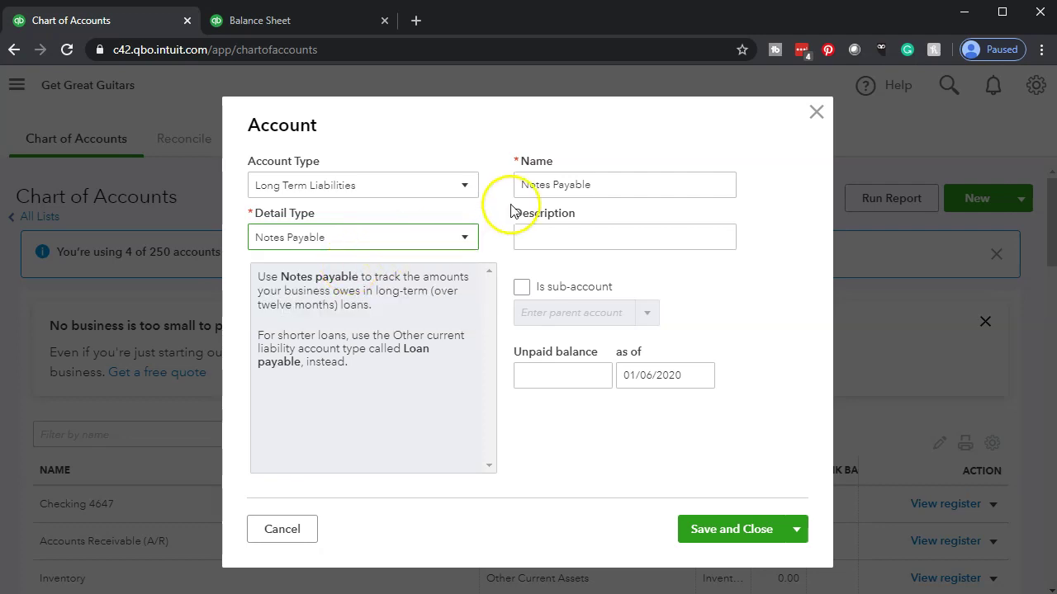
Step: Append the loan's identifying number to the account name Notes Payable
{"action": "left_click", "coordinate": [605, 187]}
{"action": "left_click", "coordinate": [605, 187]}
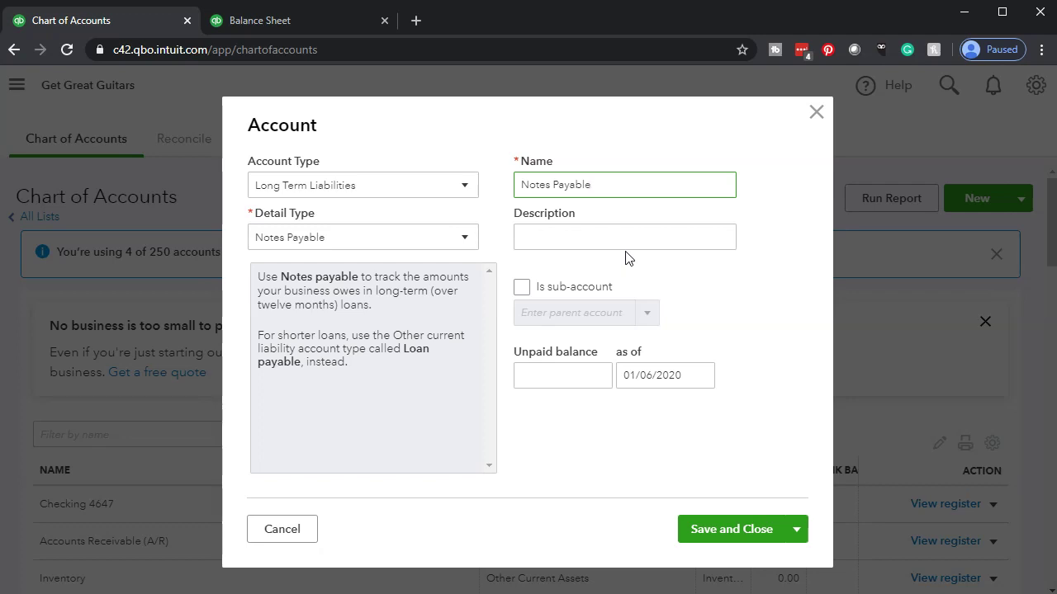
{"action": "type", "text": "5795"}
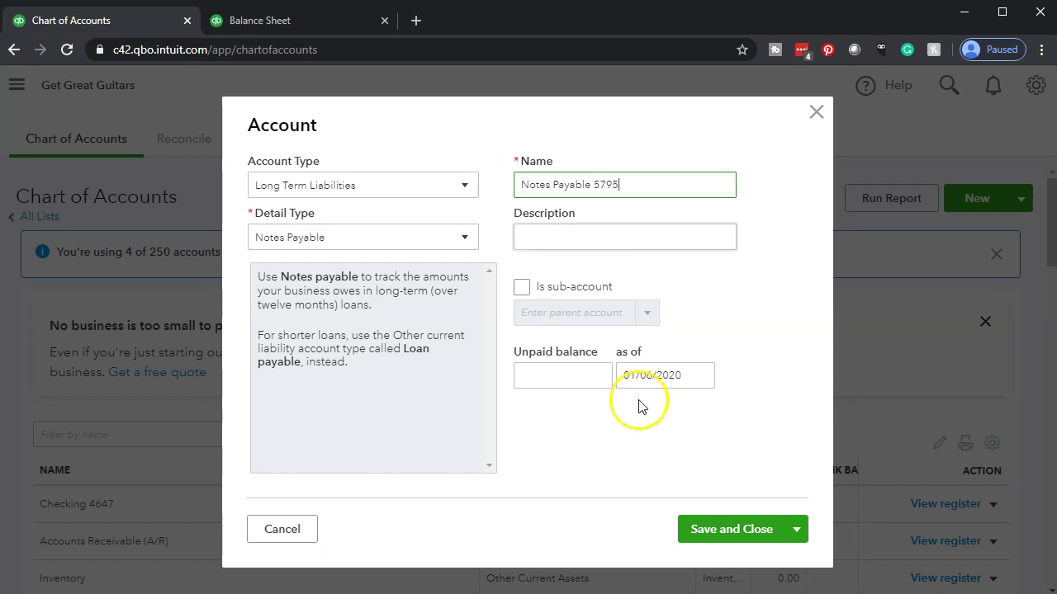
Step: Set the unpaid balance to 22,000.00 as of 12/31/2019, and save the new account
{"action": "left_click", "coordinate": [572, 376]}
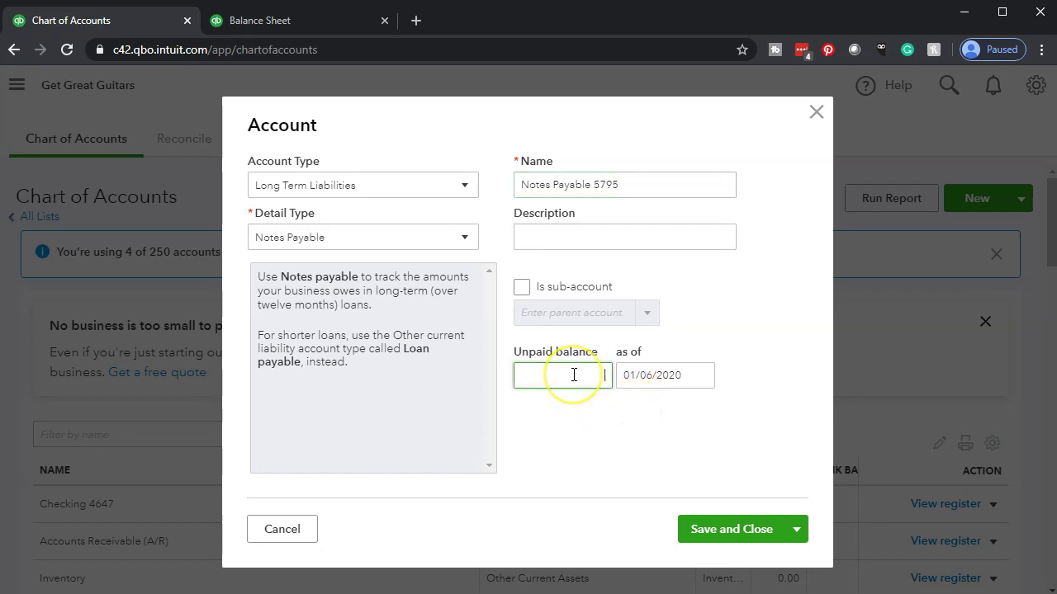
{"action": "type", "text": "22000"}
{"action": "key", "text": "Tab"}
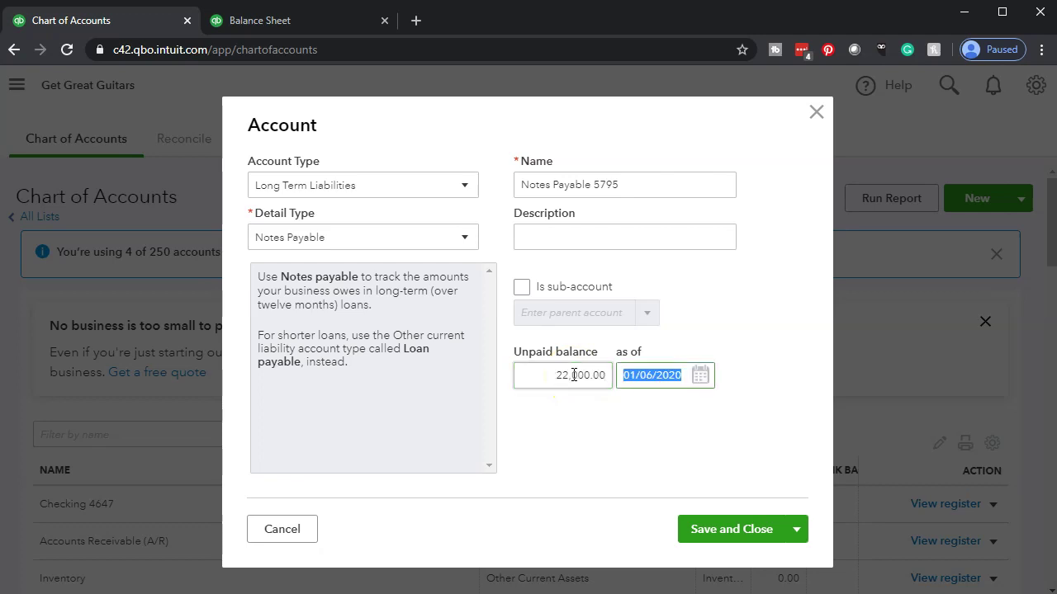
{"action": "type", "text": "123119"}
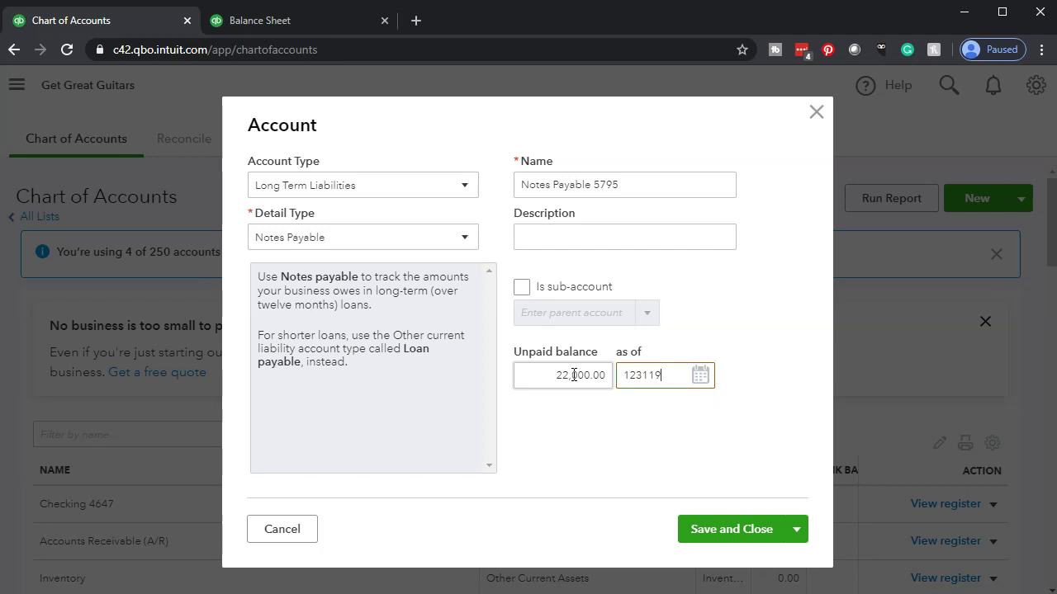
{"action": "key", "text": "Tab"}
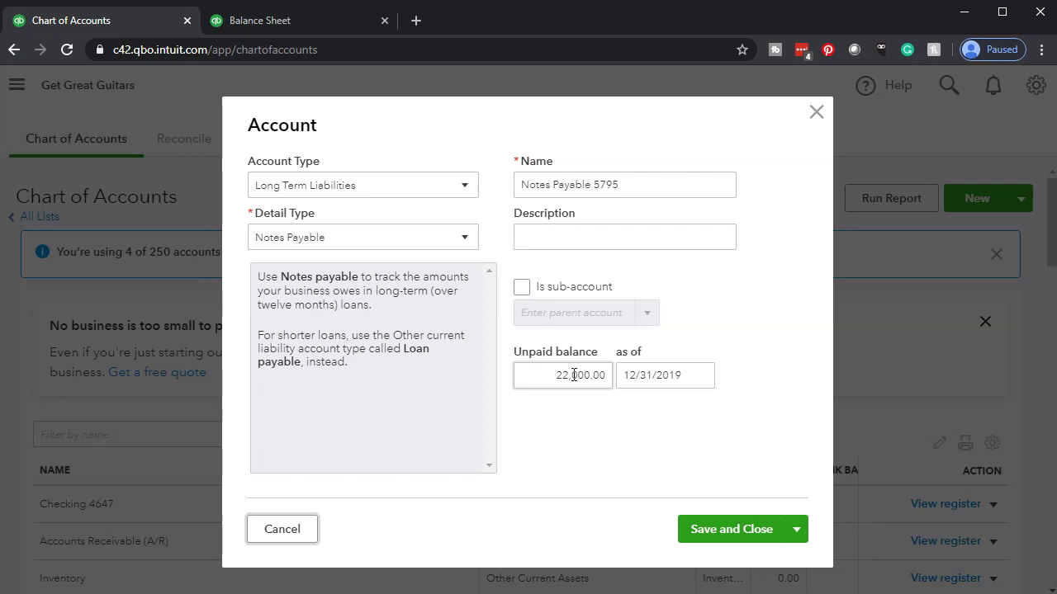
{"action": "left_click", "coordinate": [603, 486]}
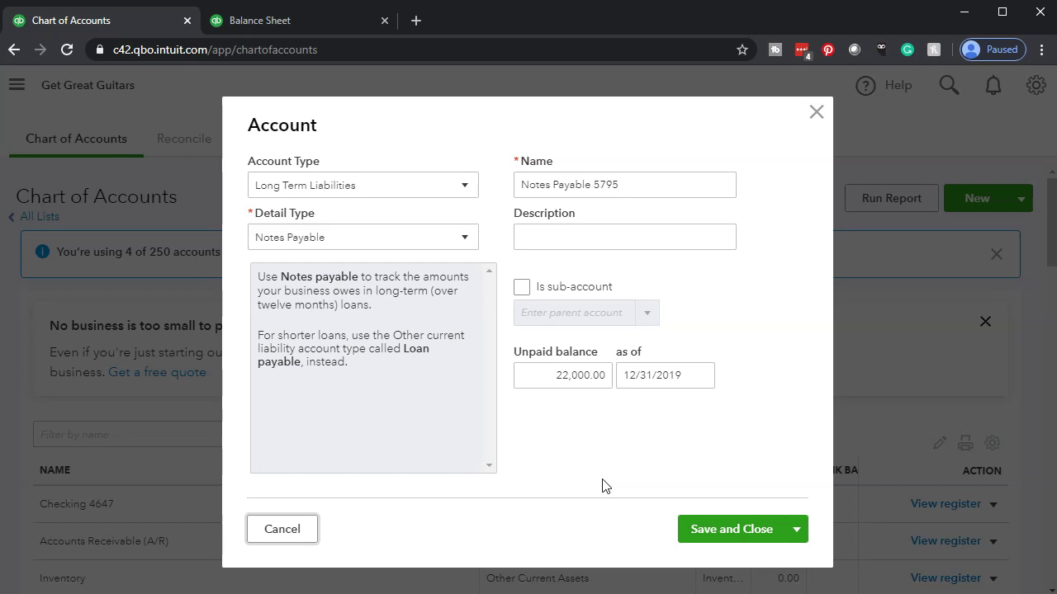
{"action": "left_click", "coordinate": [690, 528]}
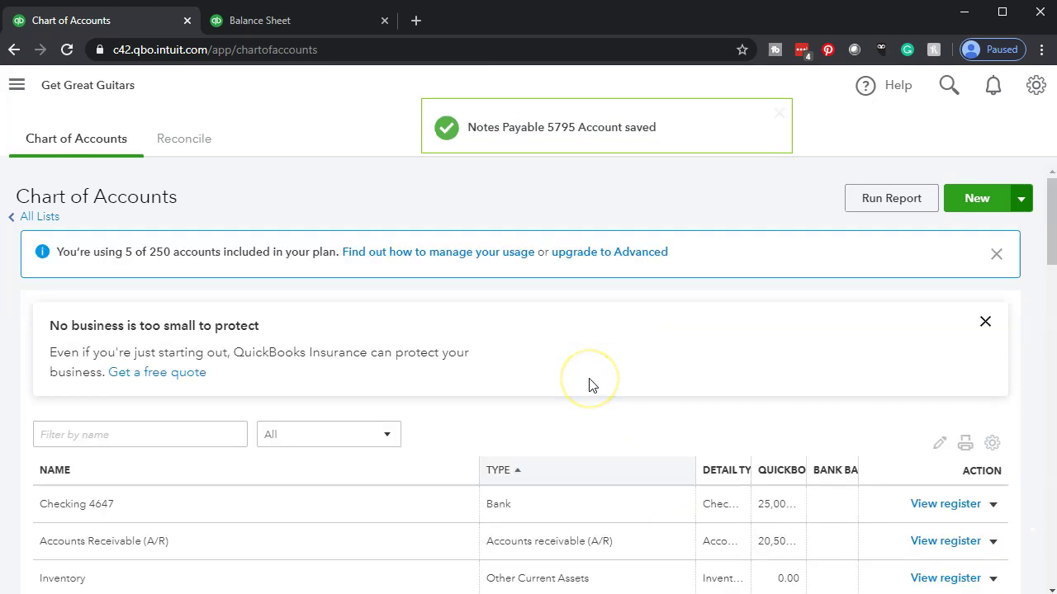
Step: Check the new Notes Payable account's entry among the liabilities in the Chart of Accounts
{"action": "scroll", "coordinate": [590, 386], "scroll_direction": "down", "scroll_amount": 1}
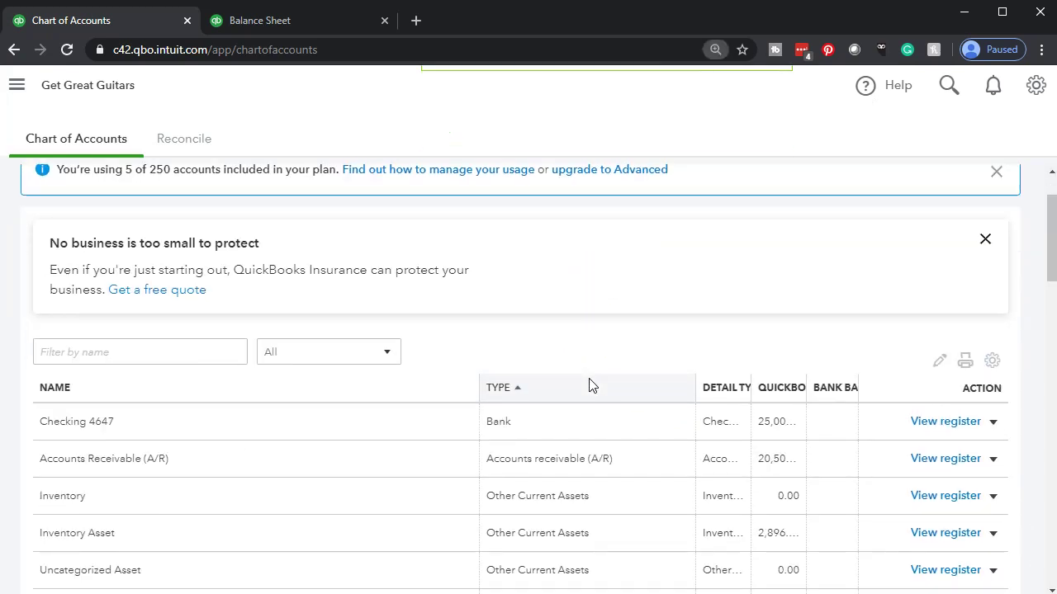
{"action": "key", "text": "ctrl+plus"}
{"action": "scroll", "coordinate": [516, 371], "scroll_direction": "down", "scroll_amount": 2}
{"action": "scroll", "coordinate": [516, 367], "scroll_direction": "down", "scroll_amount": 1}
{"action": "scroll", "coordinate": [505, 347], "scroll_direction": "down", "scroll_amount": 1}
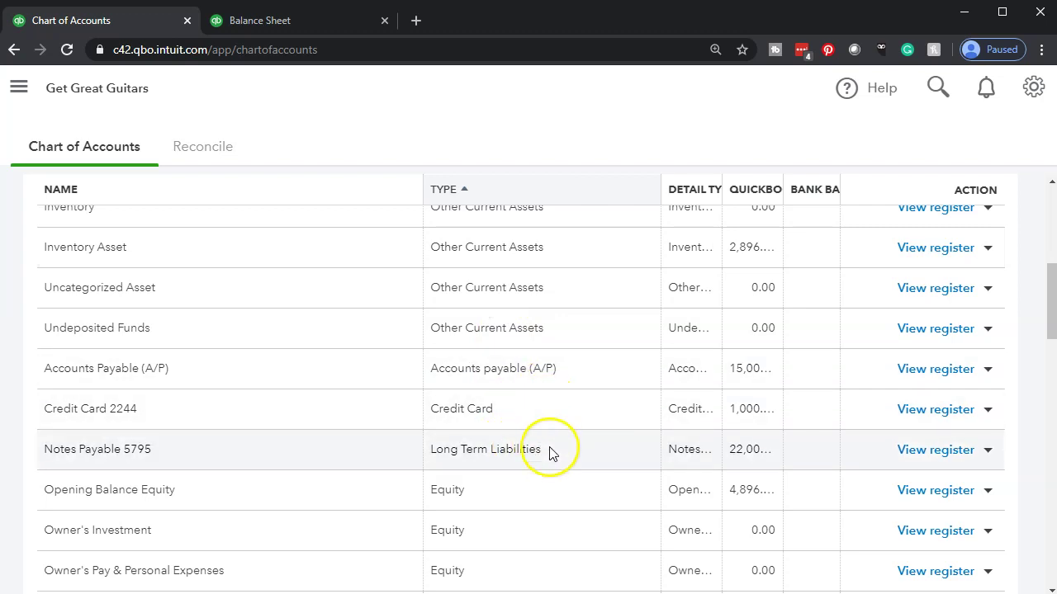
Step: Switch to the Balance Sheet report, refresh it with the current data, and check the Notes Payable account in the liabilities section
{"action": "scroll", "coordinate": [550, 450], "scroll_direction": "down", "scroll_amount": 1}
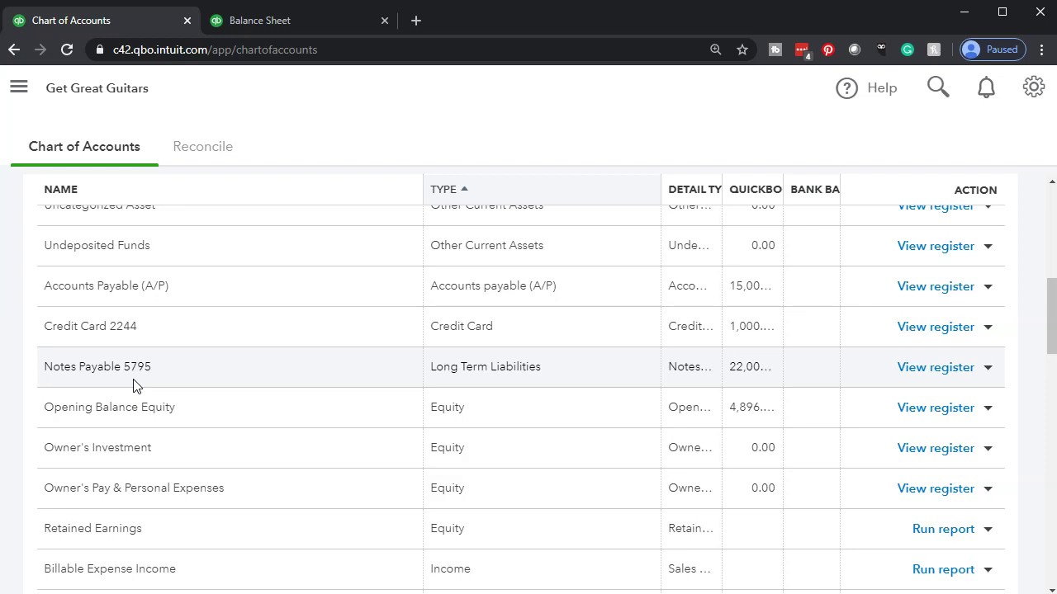
{"action": "left_click", "coordinate": [273, 21]}
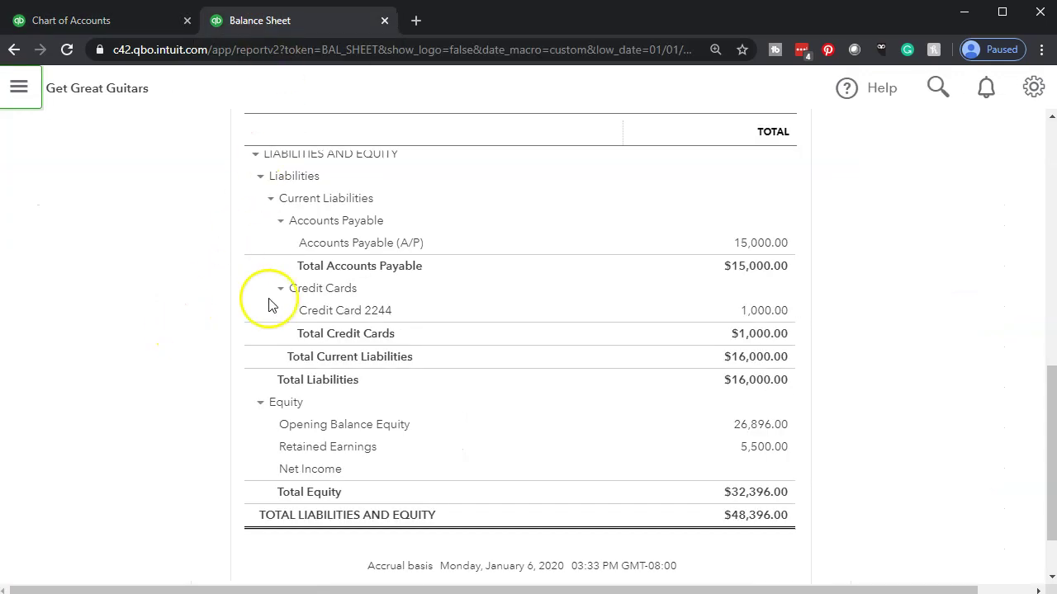
{"action": "left_click", "coordinate": [547, 50]}
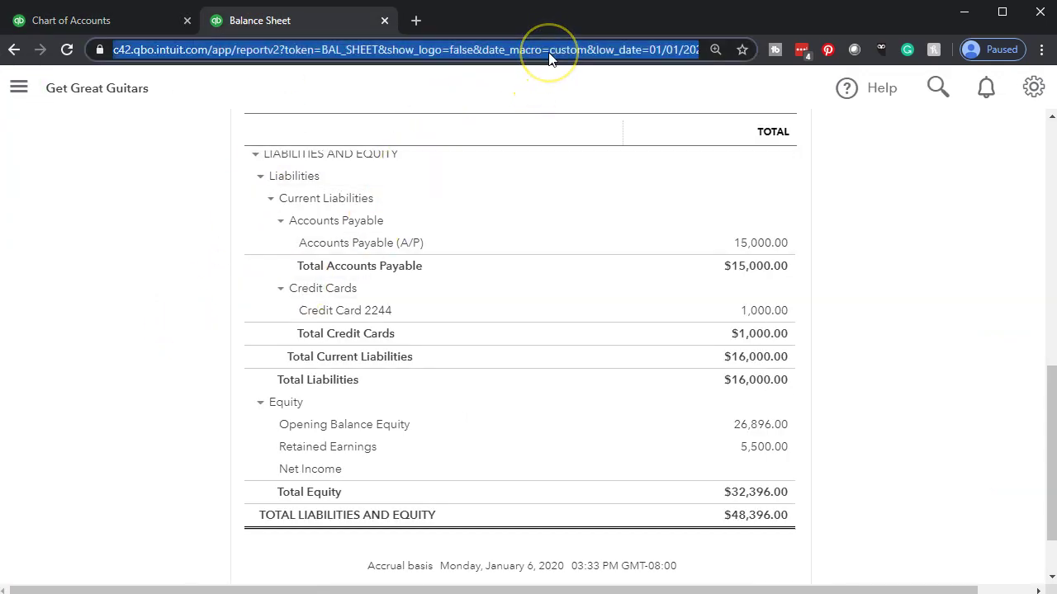
{"action": "key", "text": "Return"}
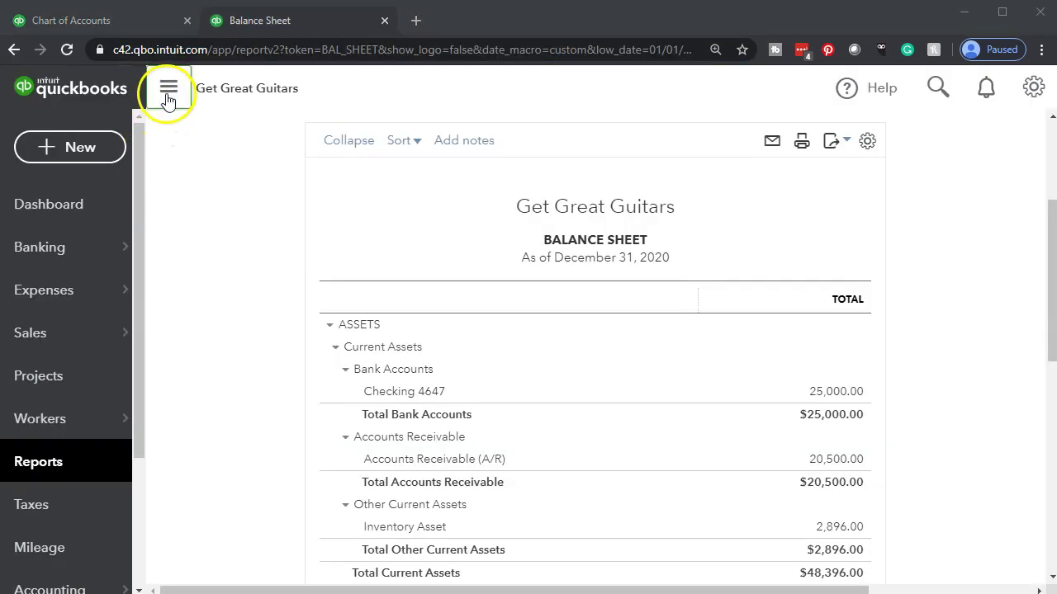
{"action": "left_click", "coordinate": [168, 87]}
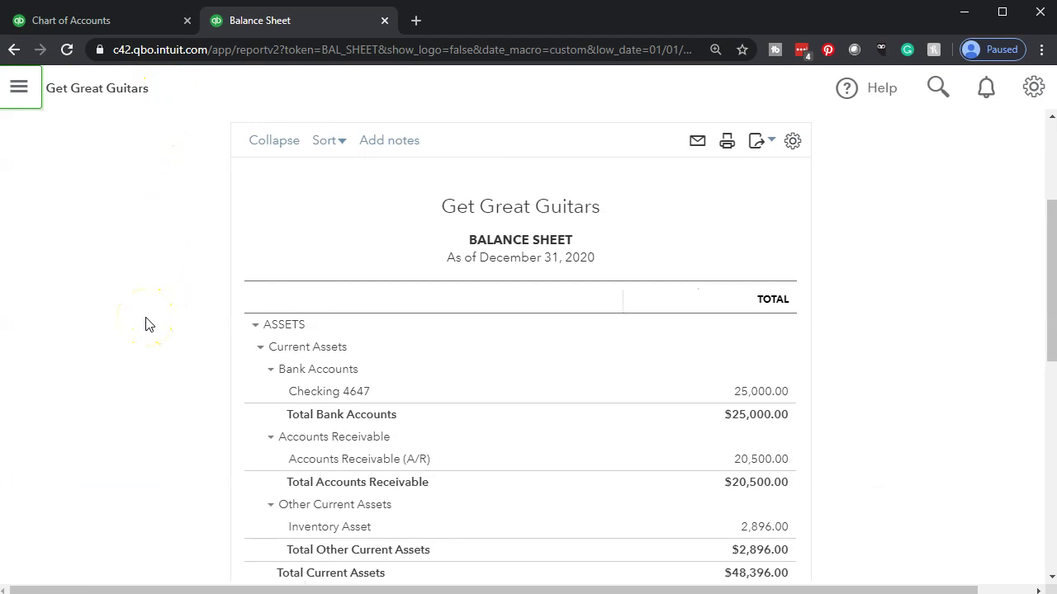
{"action": "key", "text": "ctrl+plus"}
{"action": "scroll", "coordinate": [145, 324], "scroll_direction": "down", "scroll_amount": 5}
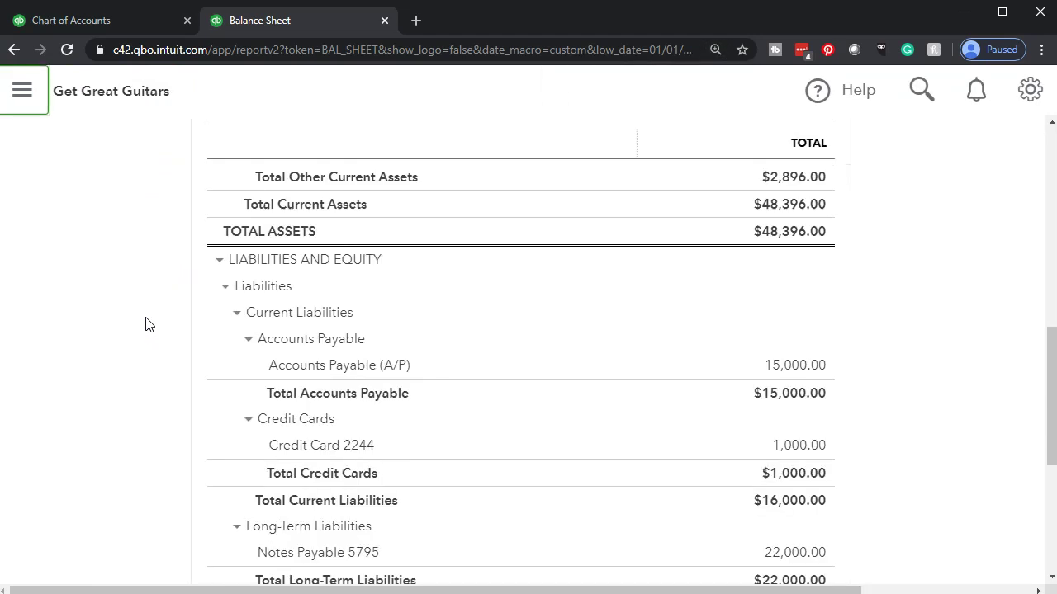
{"action": "scroll", "coordinate": [145, 323], "scroll_direction": "down", "scroll_amount": 1}
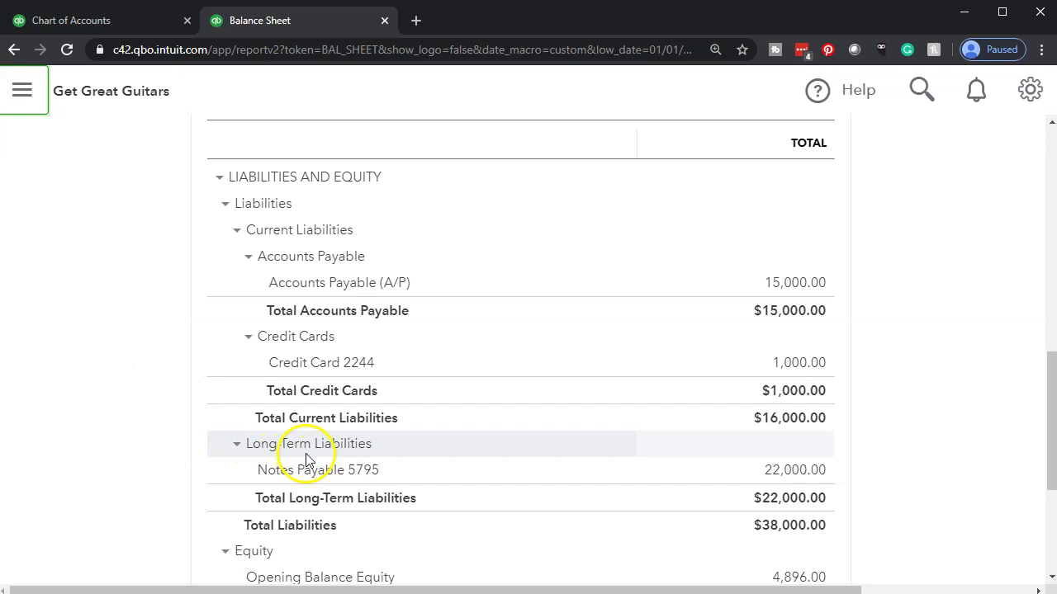
Step: Collapse and re-expand the Long-Term Liabilities group to compare its subtotal with the account detail
{"action": "left_click", "coordinate": [237, 448]}
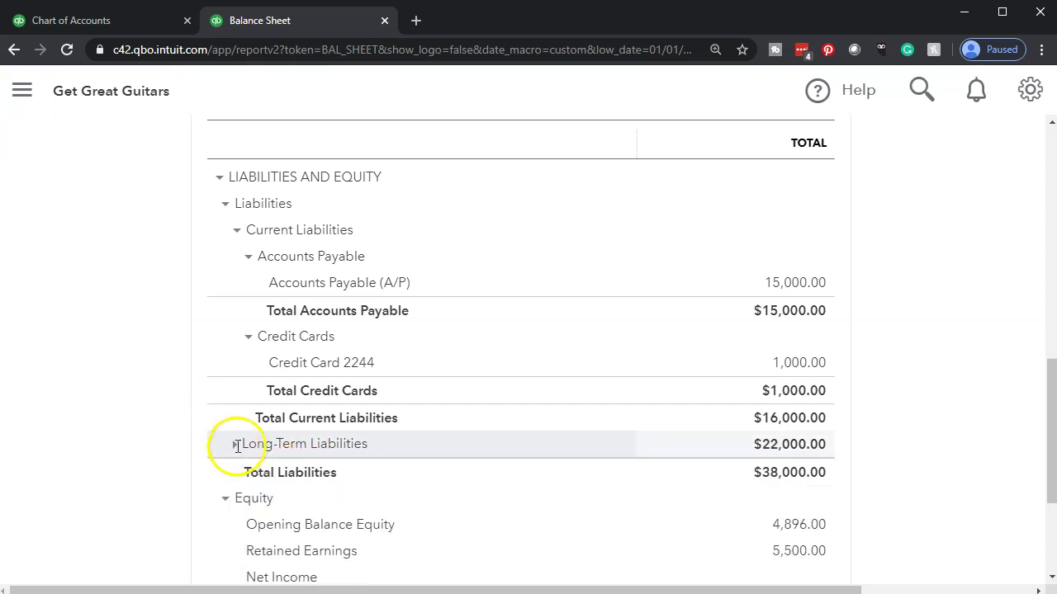
{"action": "left_click", "coordinate": [237, 446]}
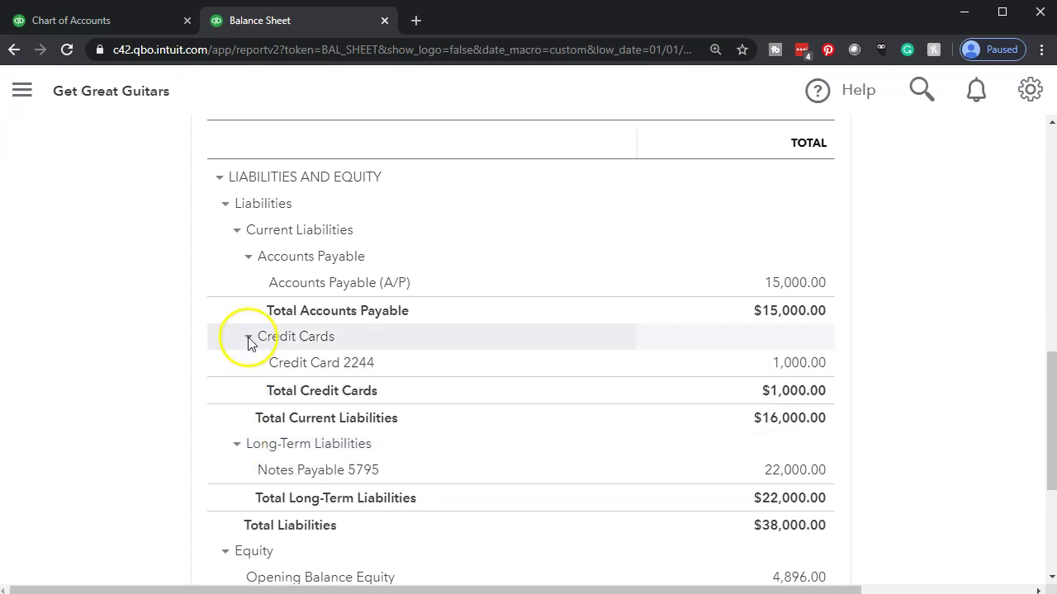
{"action": "left_click", "coordinate": [237, 446]}
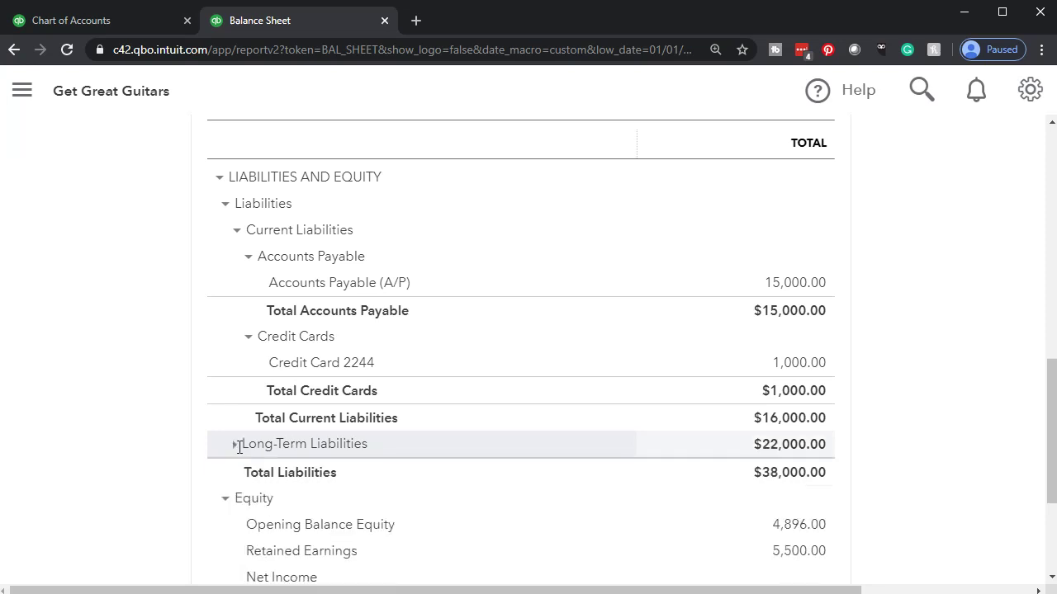
{"action": "left_click", "coordinate": [236, 446]}
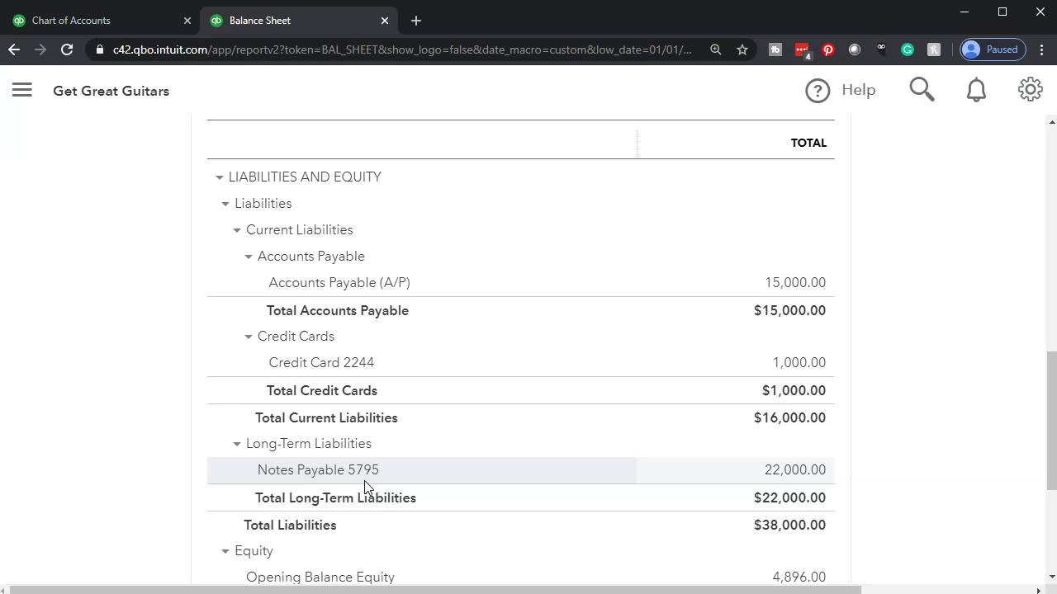
{"action": "left_click", "coordinate": [236, 446]}
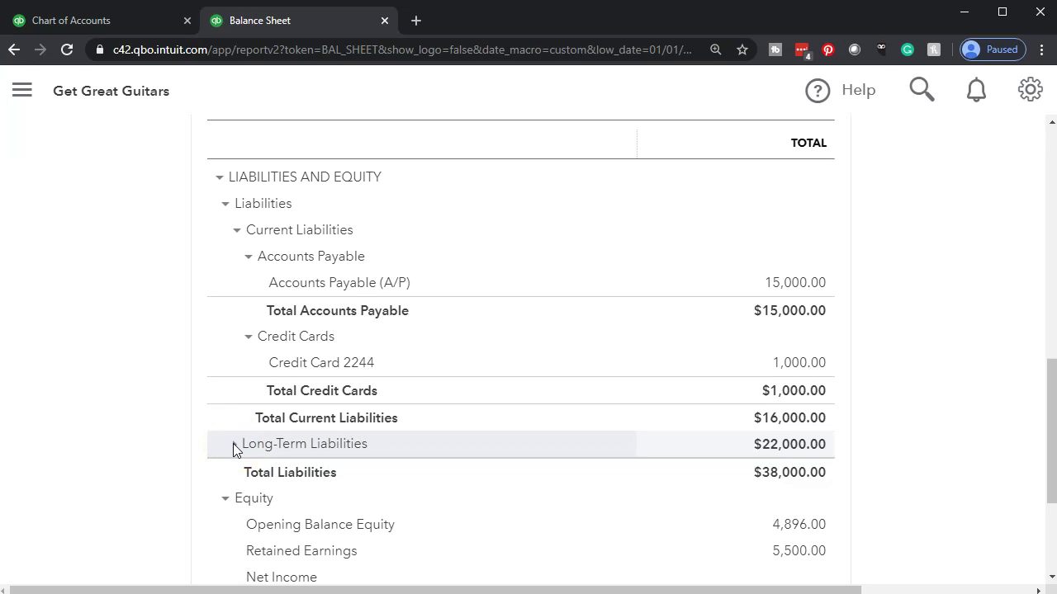
{"action": "left_click", "coordinate": [236, 446]}
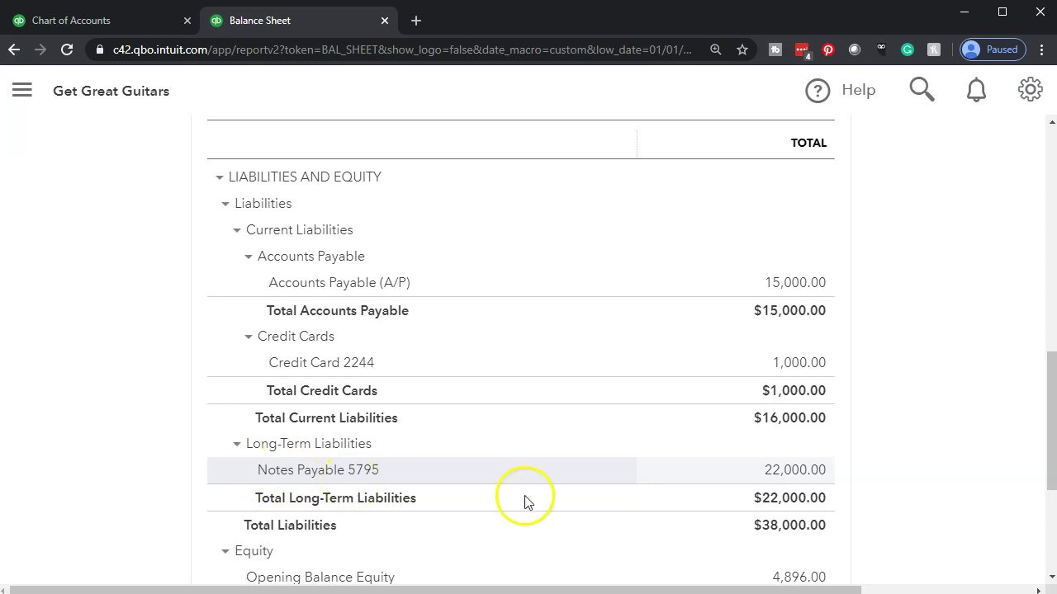
Step: Drill into the Notes Payable balance and run its transaction report with the start date set to 01/01/2019
{"action": "left_click", "coordinate": [777, 478]}
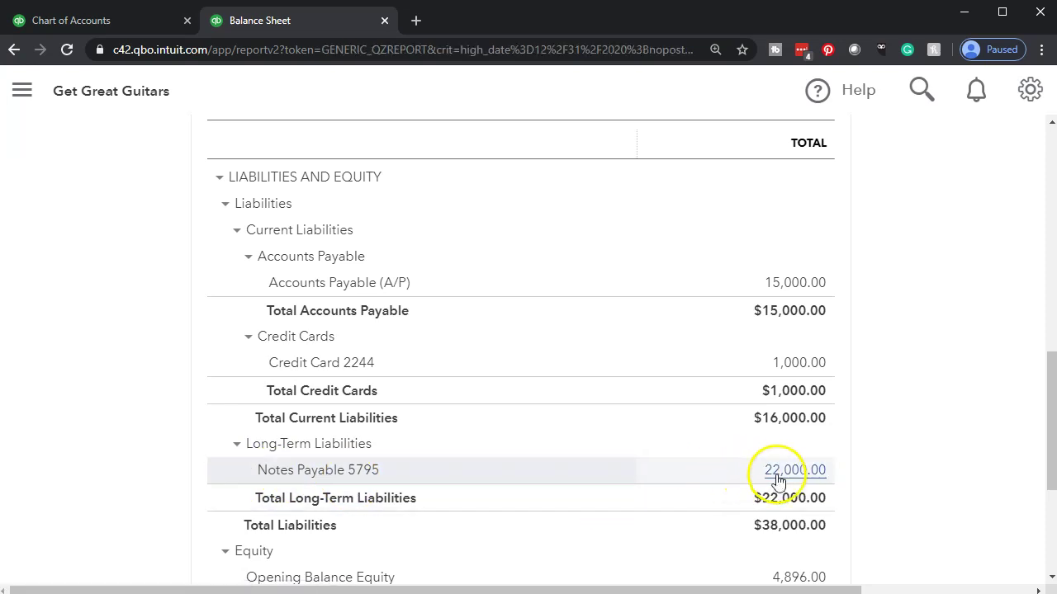
{"action": "scroll", "coordinate": [426, 318], "scroll_direction": "up", "scroll_amount": 3}
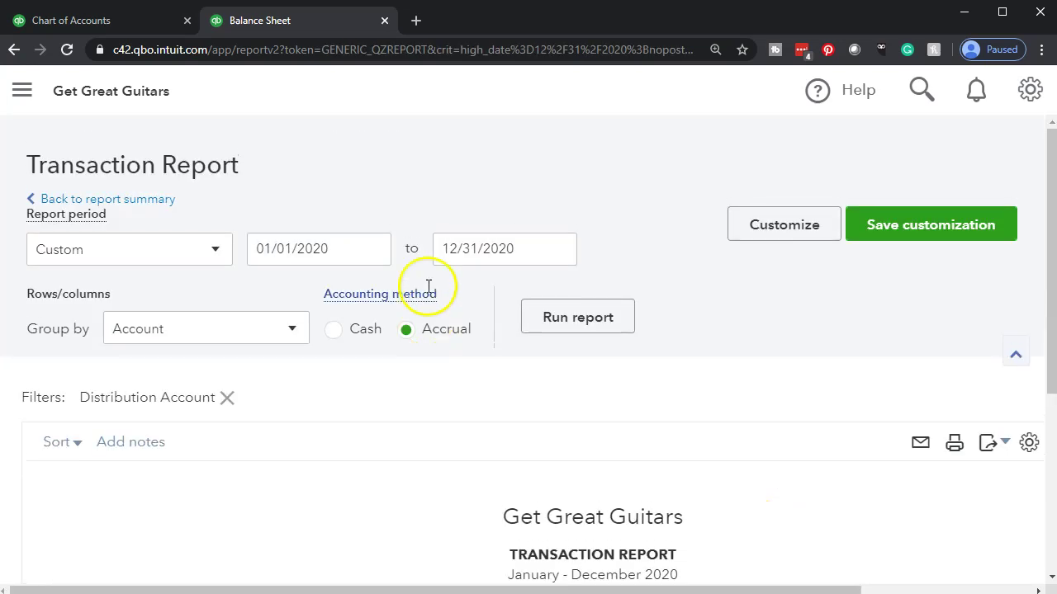
{"action": "left_click", "coordinate": [345, 245]}
{"action": "left_click", "coordinate": [345, 245]}
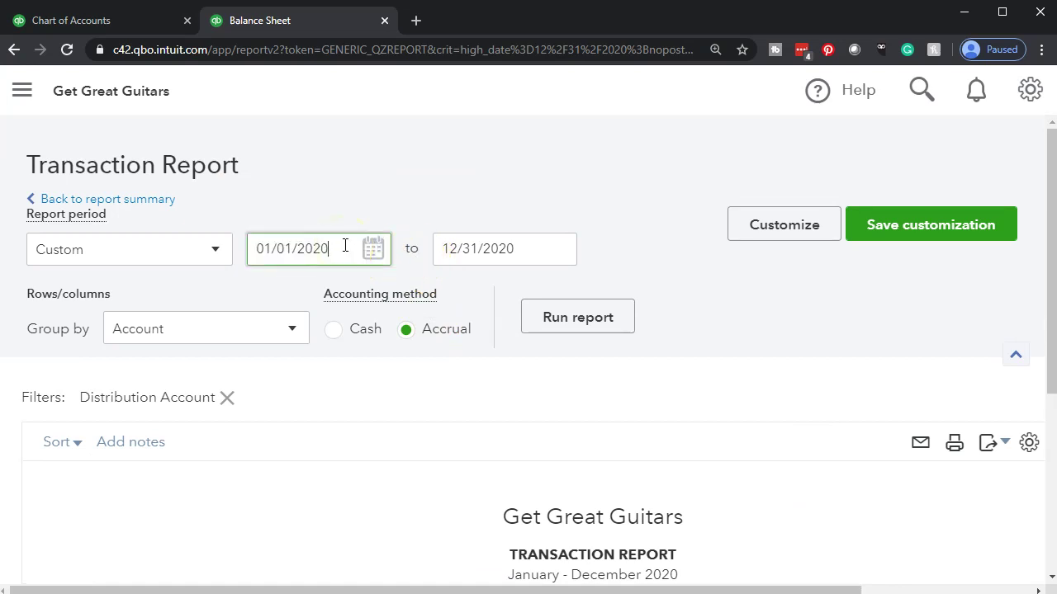
{"action": "key", "text": "BackSpace"}
{"action": "key", "text": "BackSpace"}
{"action": "type", "text": "19"}
{"action": "left_click", "coordinate": [561, 317]}
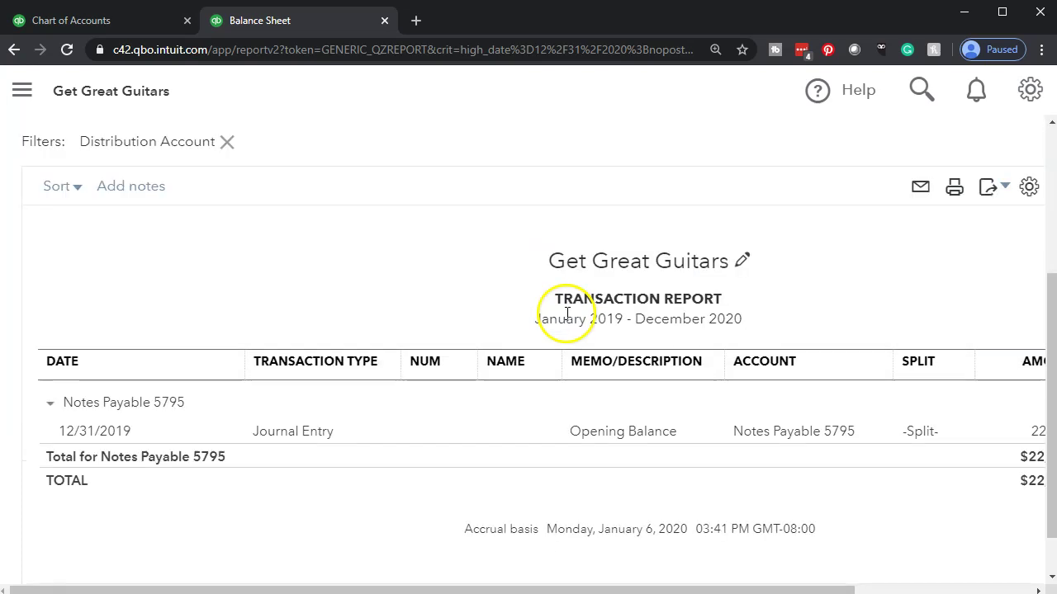
Step: Examine the Notes Payable opening balance transaction, open its journal entry to review the debit and credit accounts, and close the entry
{"action": "scroll", "coordinate": [413, 379], "scroll_direction": "down", "scroll_amount": 1}
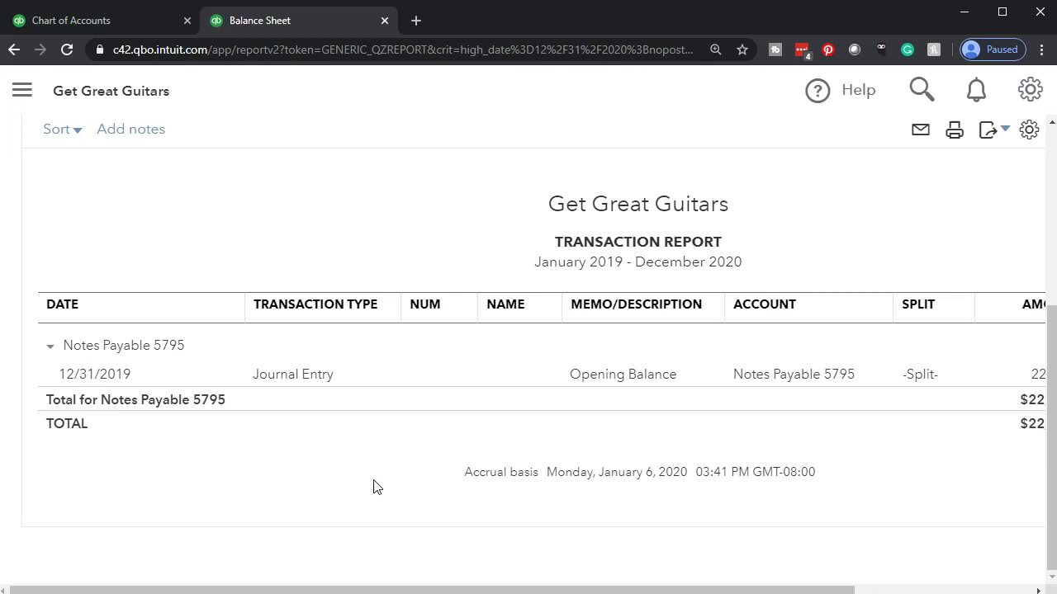
{"action": "left_click", "coordinate": [360, 472]}
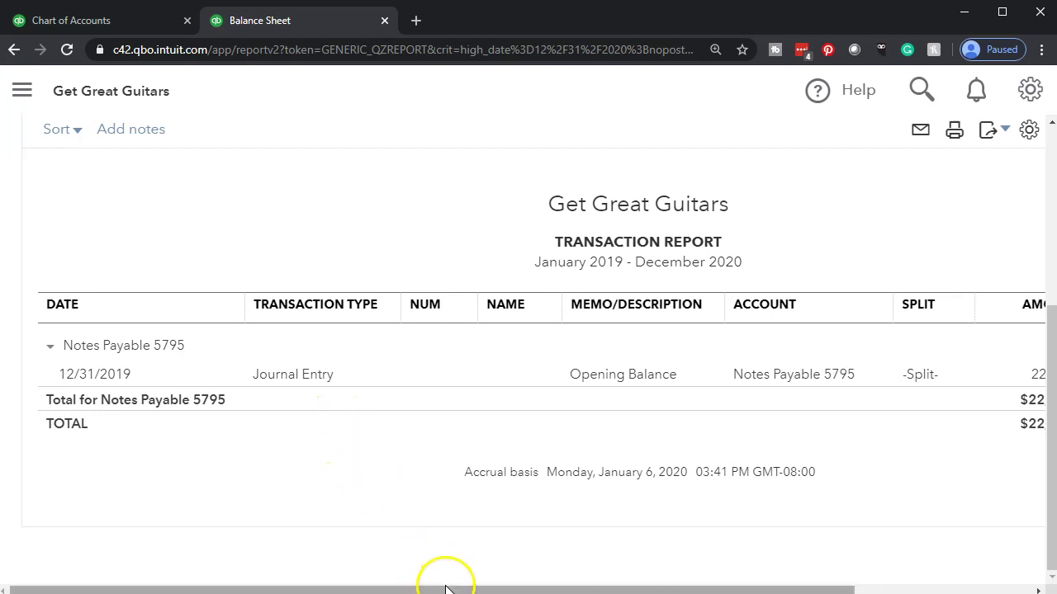
{"action": "left_click_drag", "start_coordinate": [446, 589], "coordinate": [672, 590]}
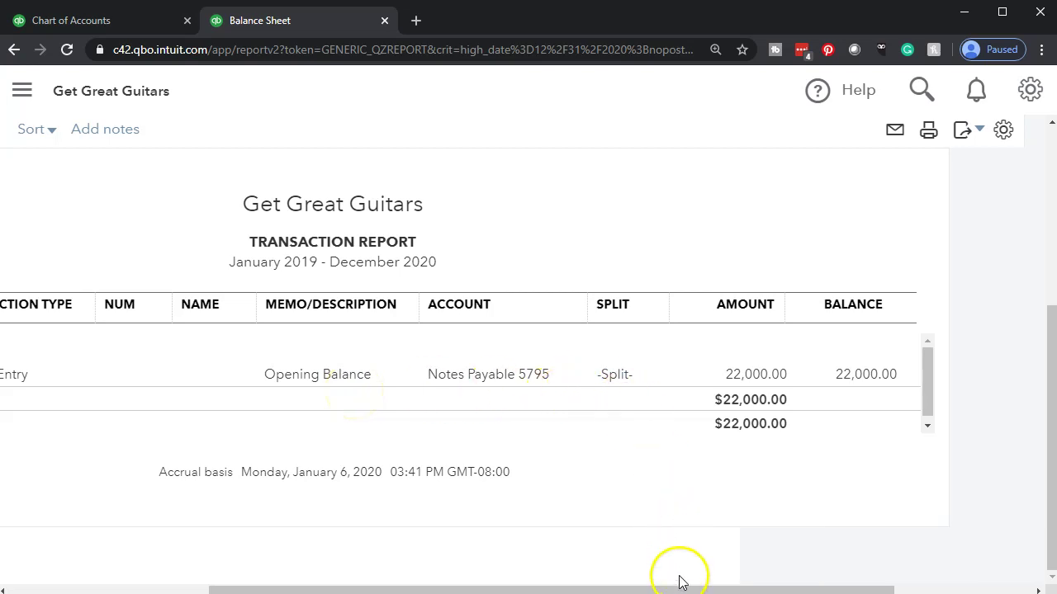
{"action": "left_click_drag", "start_coordinate": [677, 584], "coordinate": [361, 448]}
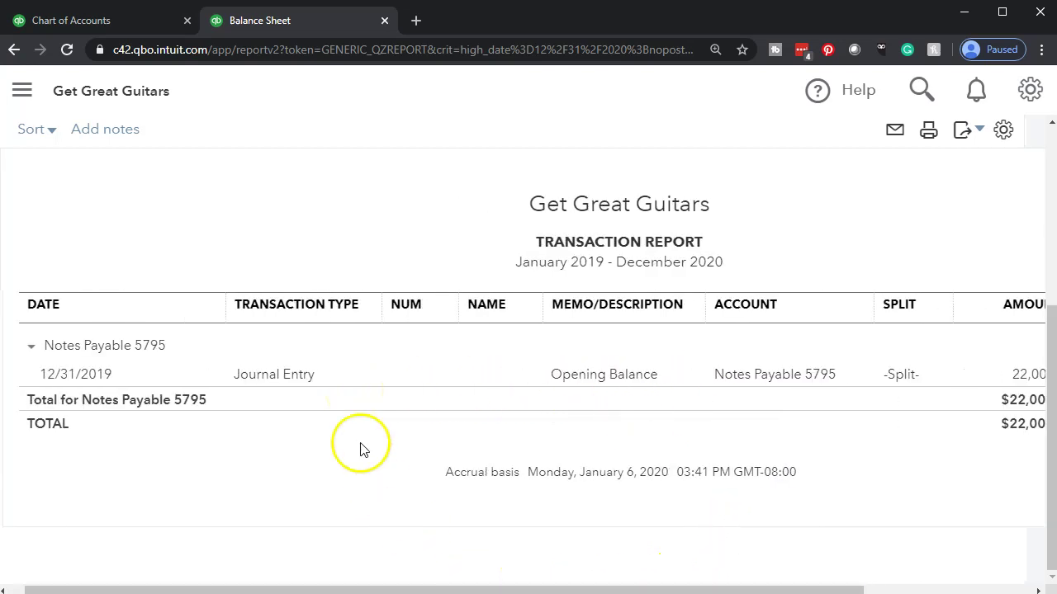
{"action": "left_click", "coordinate": [255, 376]}
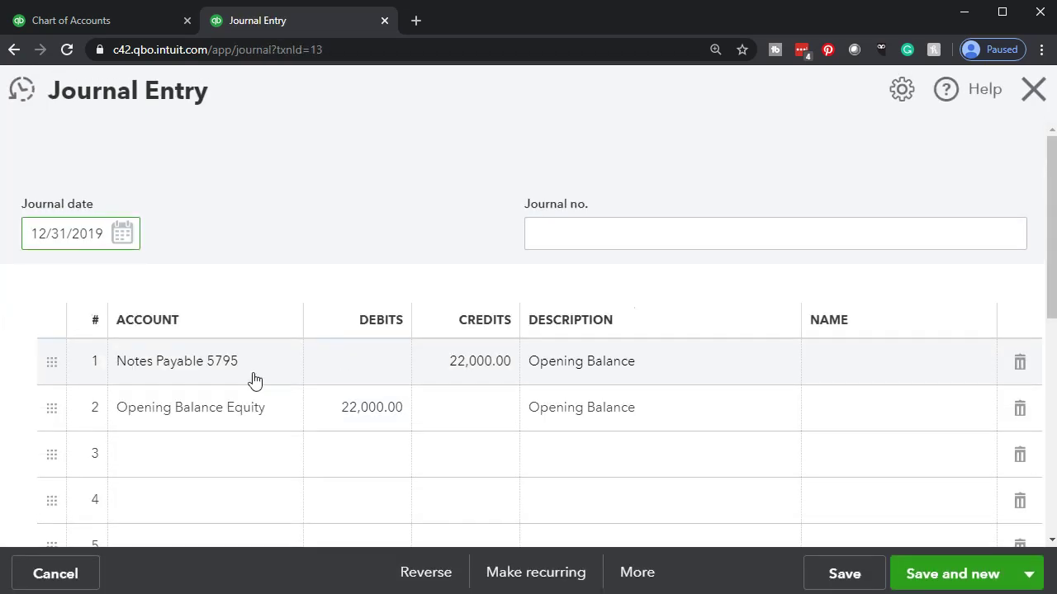
{"action": "left_click", "coordinate": [278, 431]}
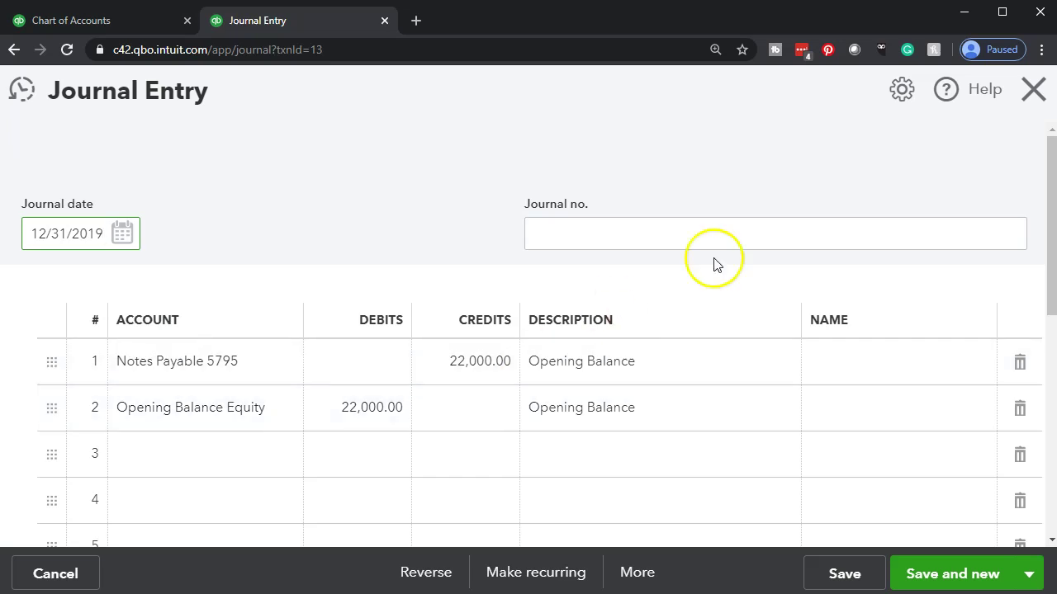
{"action": "left_click", "coordinate": [1033, 93]}
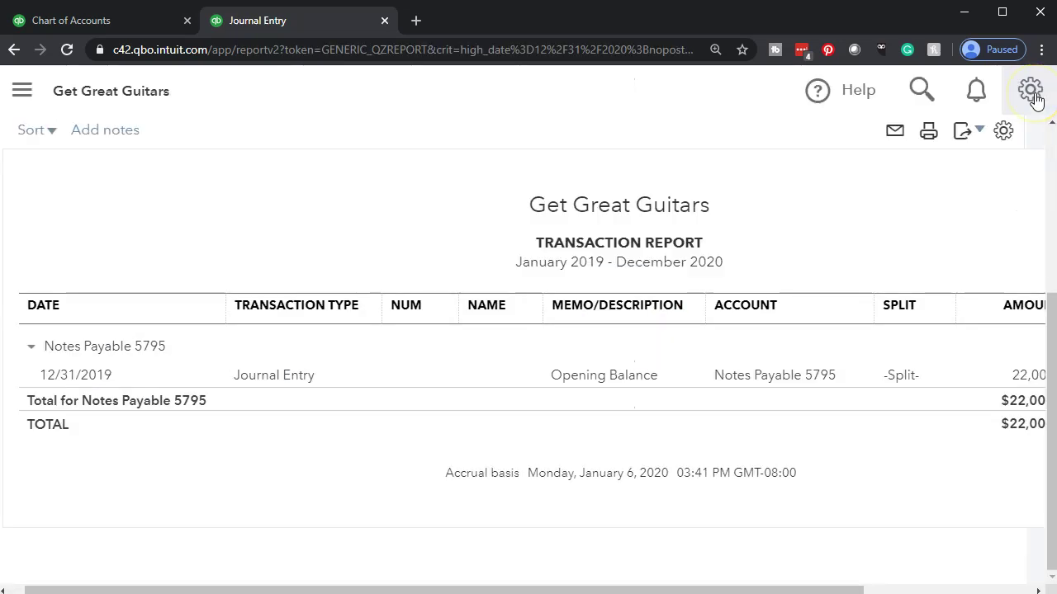
Step: Return to the Balance Sheet summary and review the long-term liabilities and equity sections
{"action": "scroll", "coordinate": [92, 406], "scroll_direction": "up", "scroll_amount": 3}
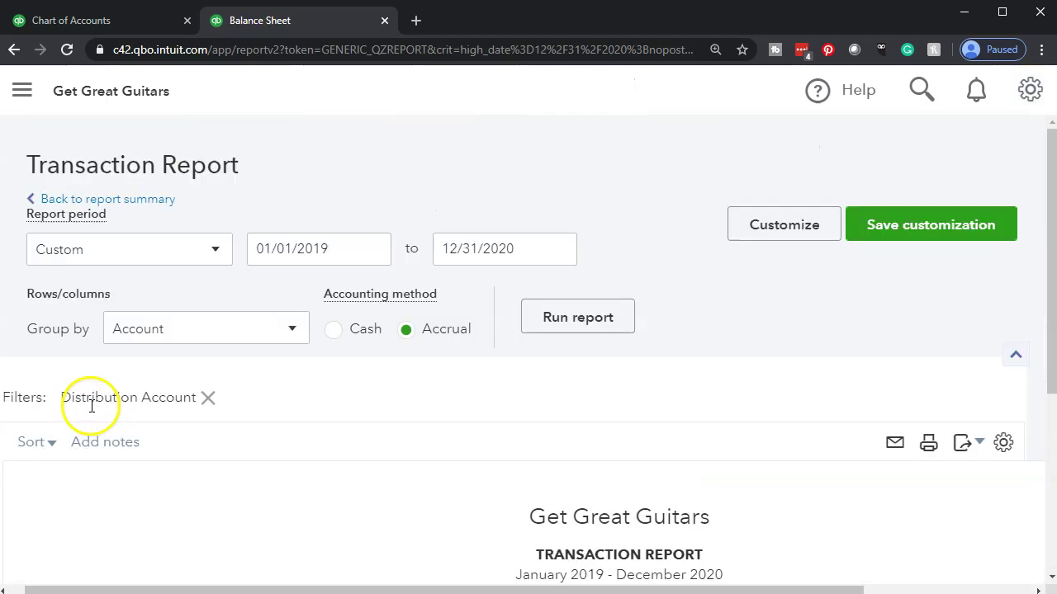
{"action": "left_click", "coordinate": [139, 207]}
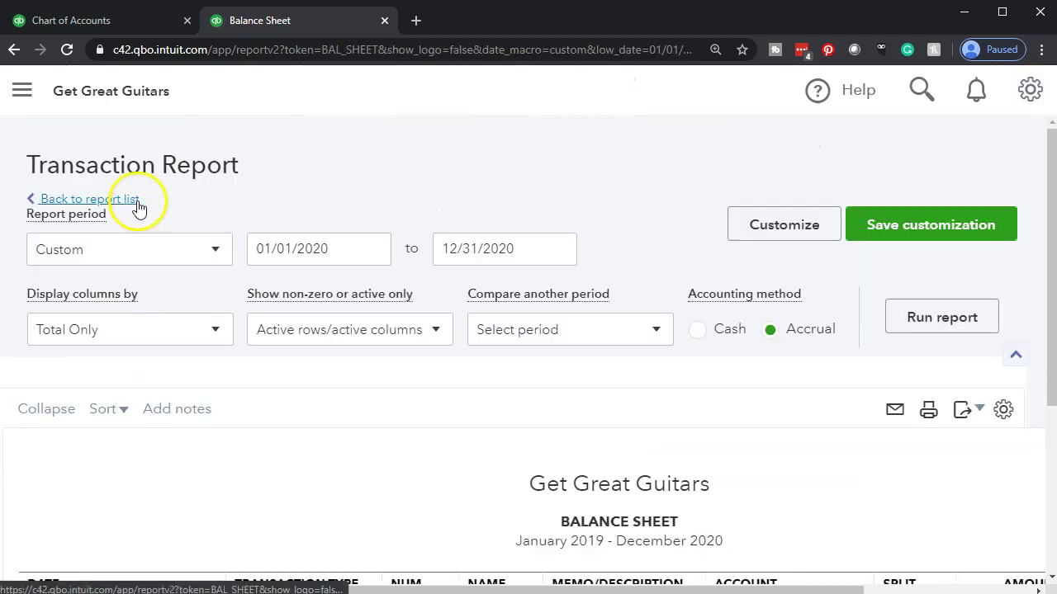
{"action": "scroll", "coordinate": [175, 330], "scroll_direction": "down", "scroll_amount": 10}
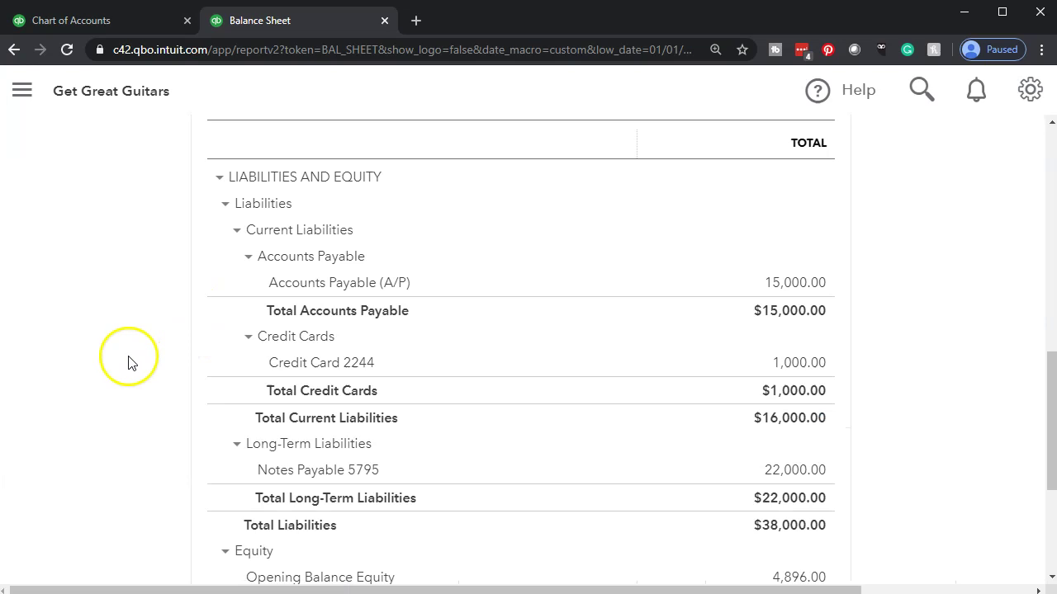
{"action": "scroll", "coordinate": [567, 431], "scroll_direction": "down", "scroll_amount": 1}
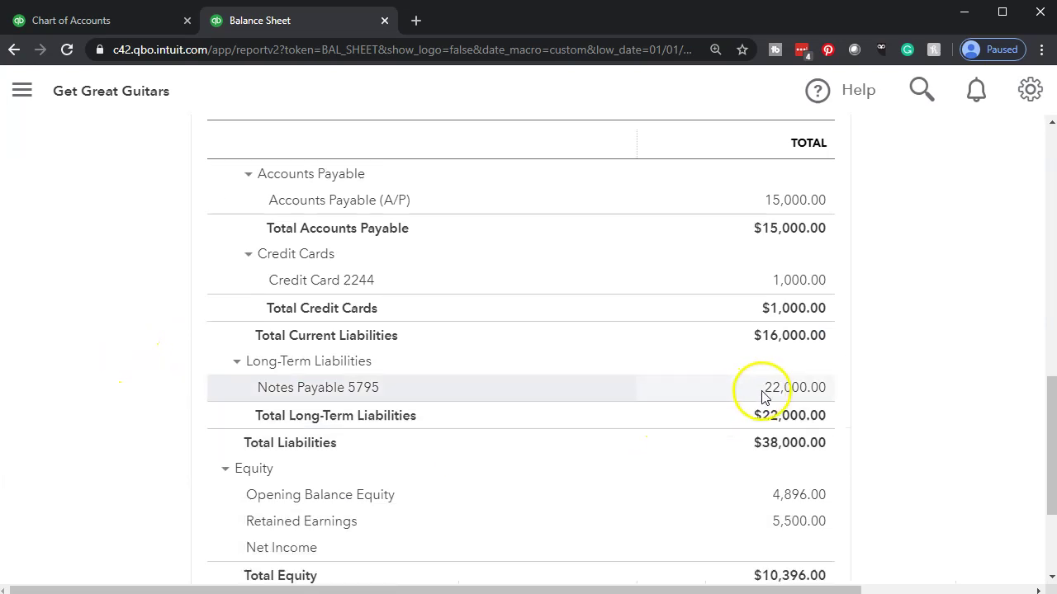
{"action": "scroll", "coordinate": [767, 393], "scroll_direction": "down", "scroll_amount": 2}
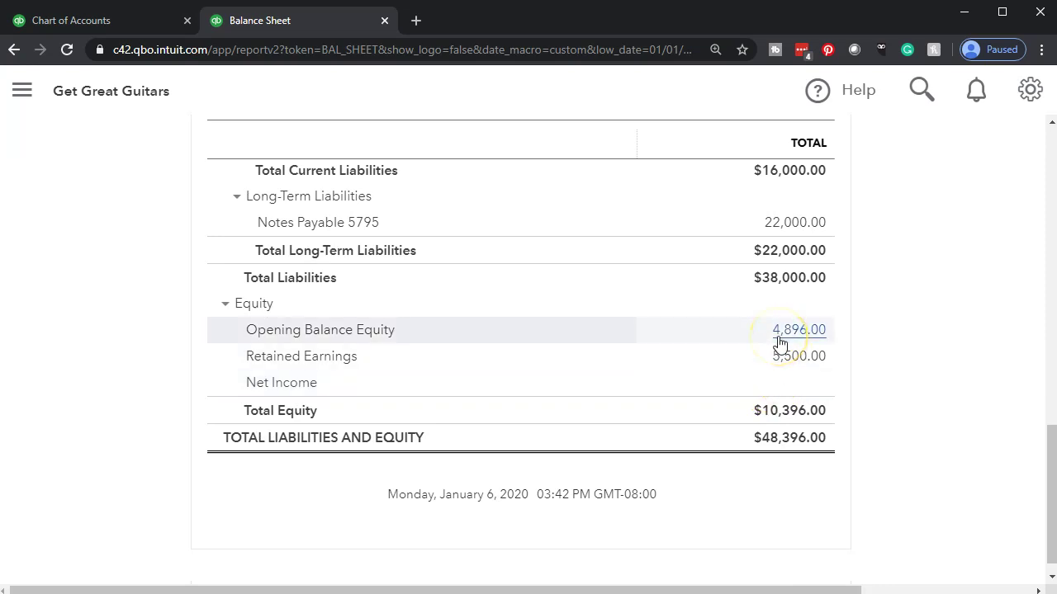
Step: Drill into Opening Balance Equity, run its transaction report from 01/01/2019, and review the amounts making up the balance
{"action": "left_click", "coordinate": [781, 333]}
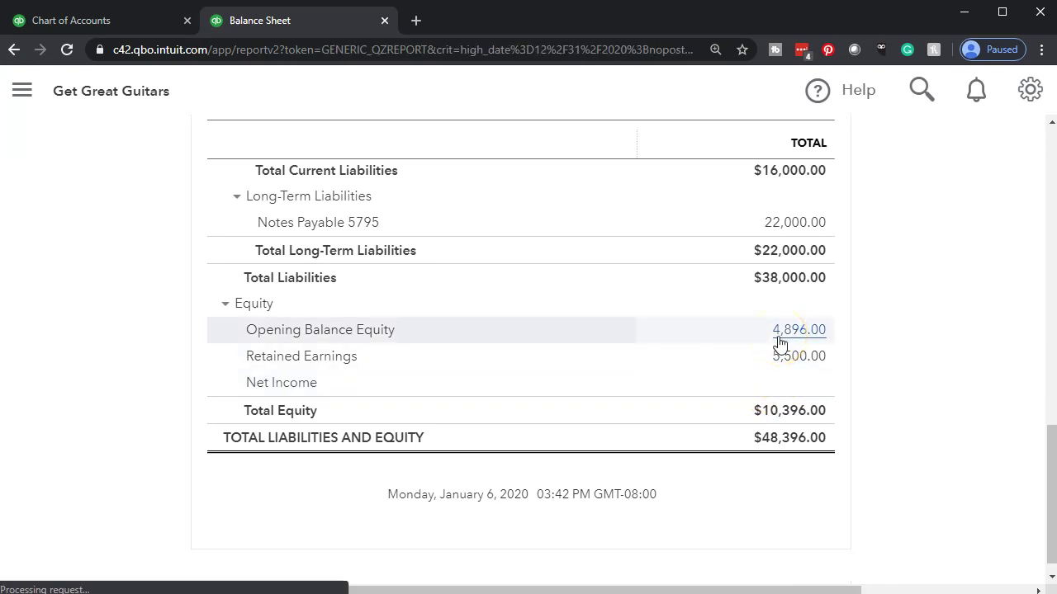
{"action": "scroll", "coordinate": [366, 450], "scroll_direction": "up", "scroll_amount": 3}
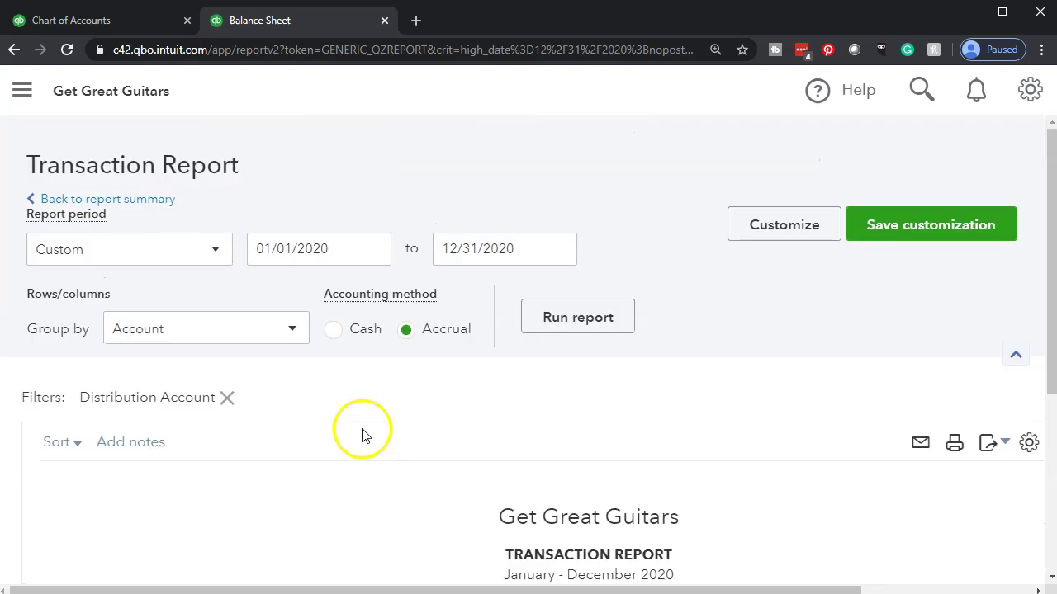
{"action": "left_click", "coordinate": [346, 248]}
{"action": "left_click", "coordinate": [347, 248]}
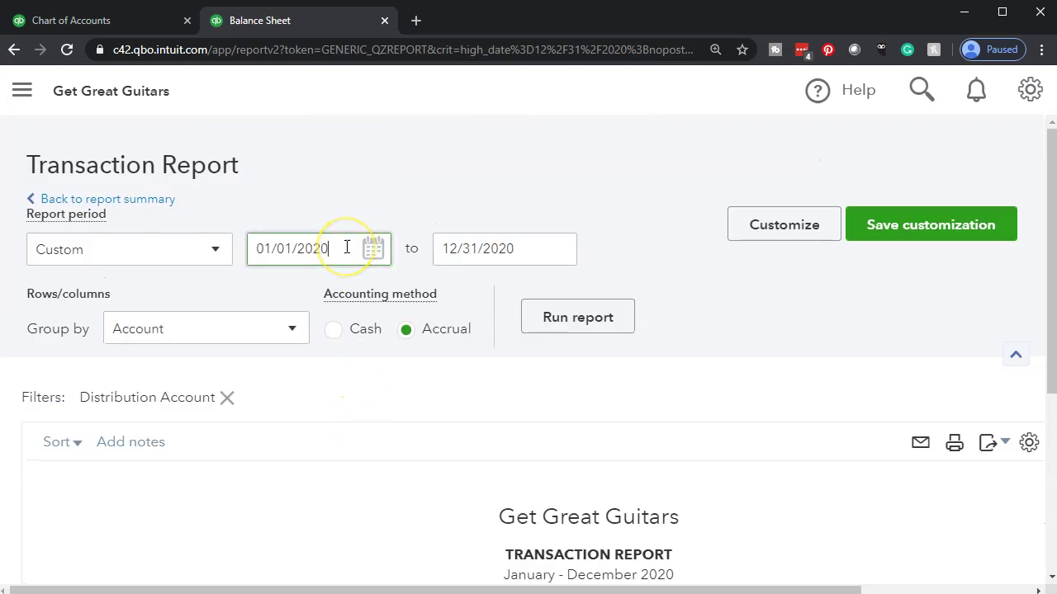
{"action": "key", "text": "BackSpace"}
{"action": "key", "text": "BackSpace"}
{"action": "type", "text": "19"}
{"action": "left_click", "coordinate": [550, 324]}
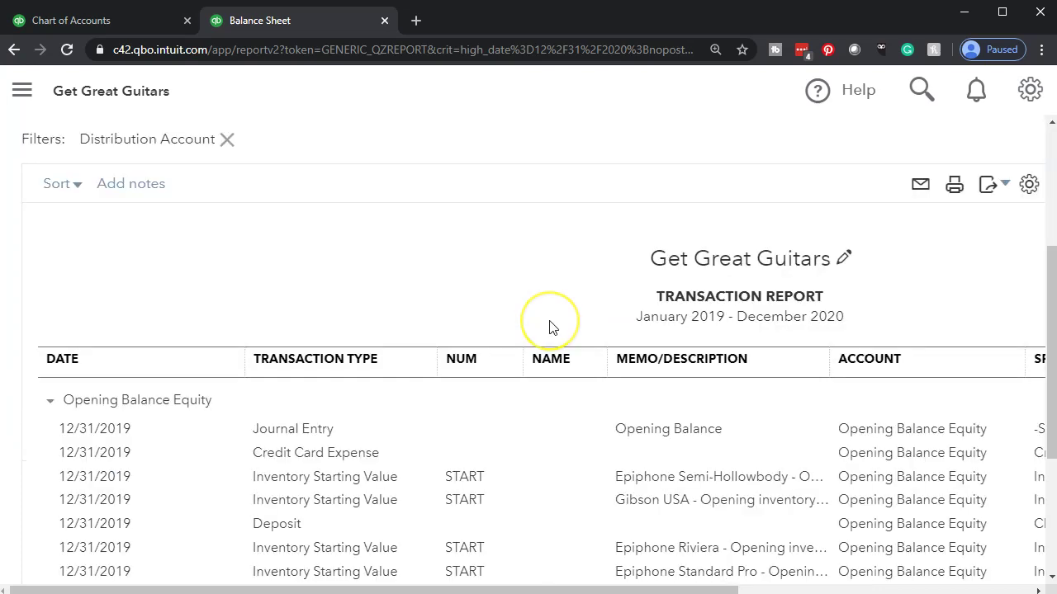
{"action": "scroll", "coordinate": [550, 325], "scroll_direction": "down", "scroll_amount": 2}
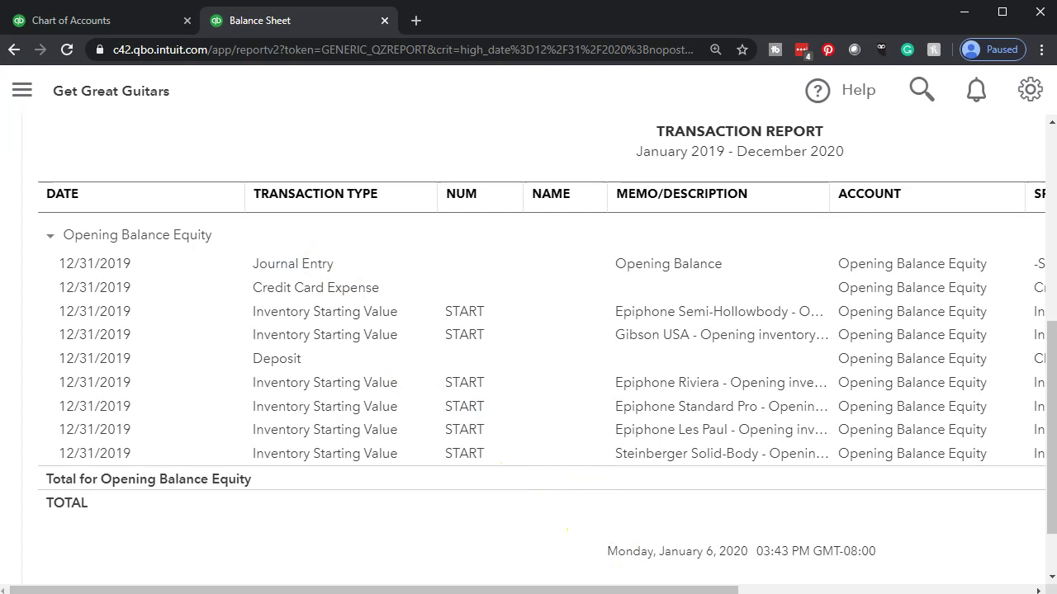
{"action": "left_click_drag", "start_coordinate": [625, 586], "coordinate": [813, 582]}
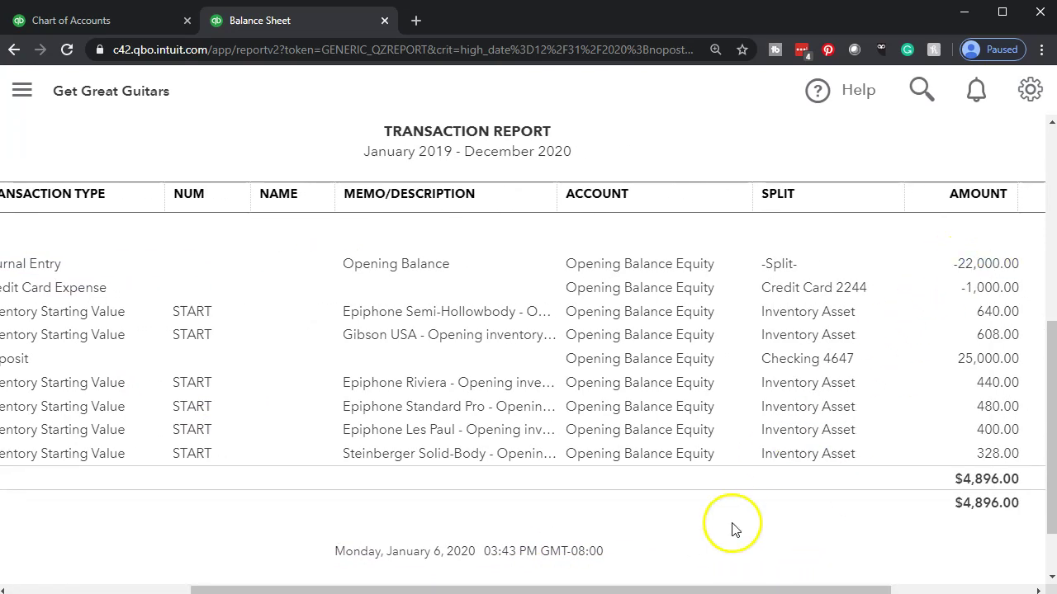
Step: Return from the Opening Balance Equity transaction report to the Balance Sheet and review the current liabilities, Notes Payable, total liabilities and equity
{"action": "left_click_drag", "start_coordinate": [714, 586], "coordinate": [459, 559]}
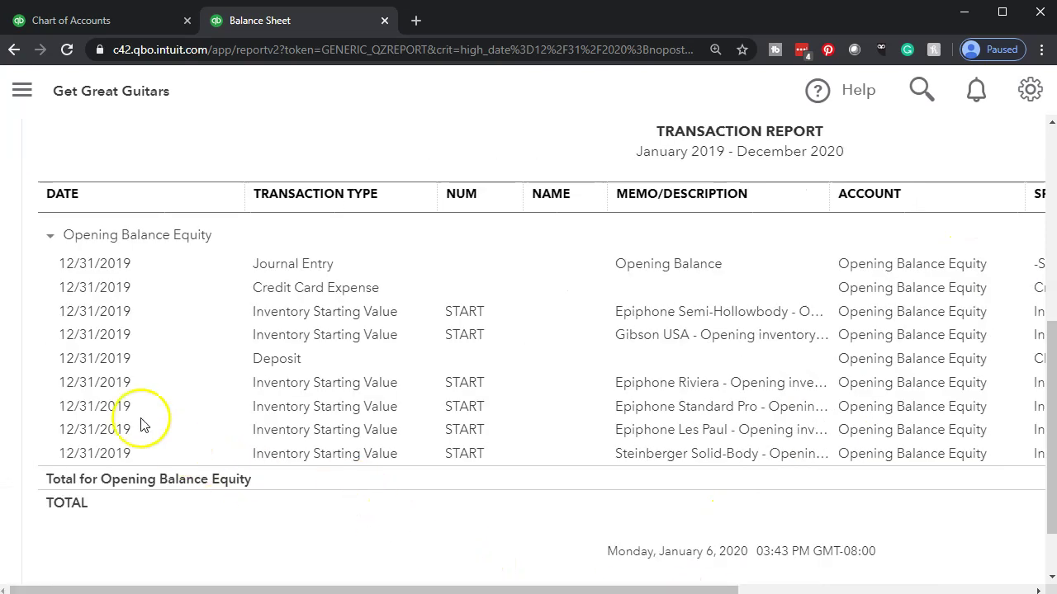
{"action": "scroll", "coordinate": [71, 231], "scroll_direction": "up", "scroll_amount": 4}
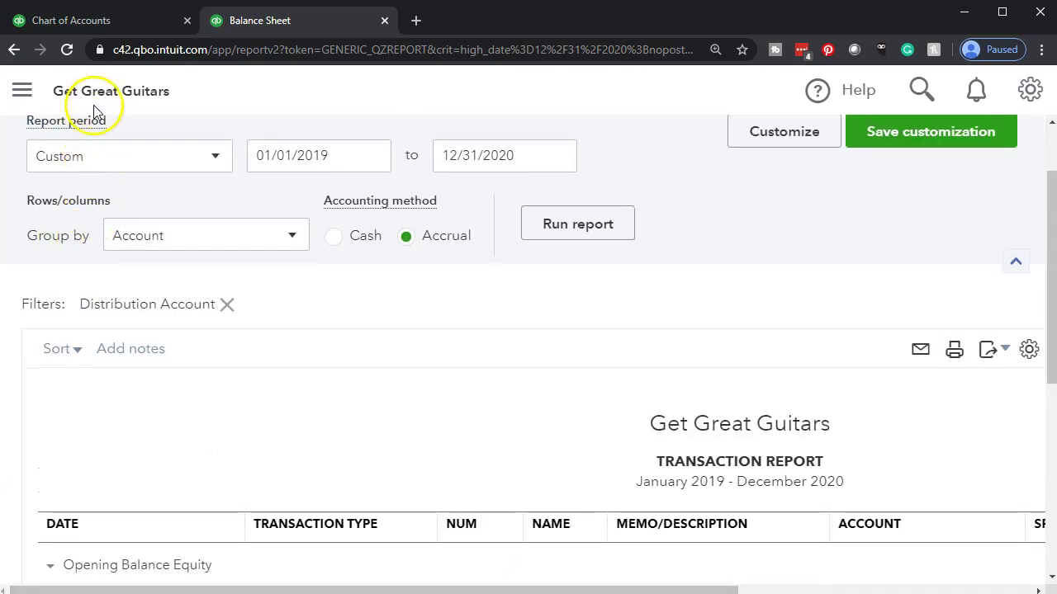
{"action": "scroll", "coordinate": [93, 112], "scroll_direction": "up", "scroll_amount": 2}
{"action": "left_click", "coordinate": [142, 200]}
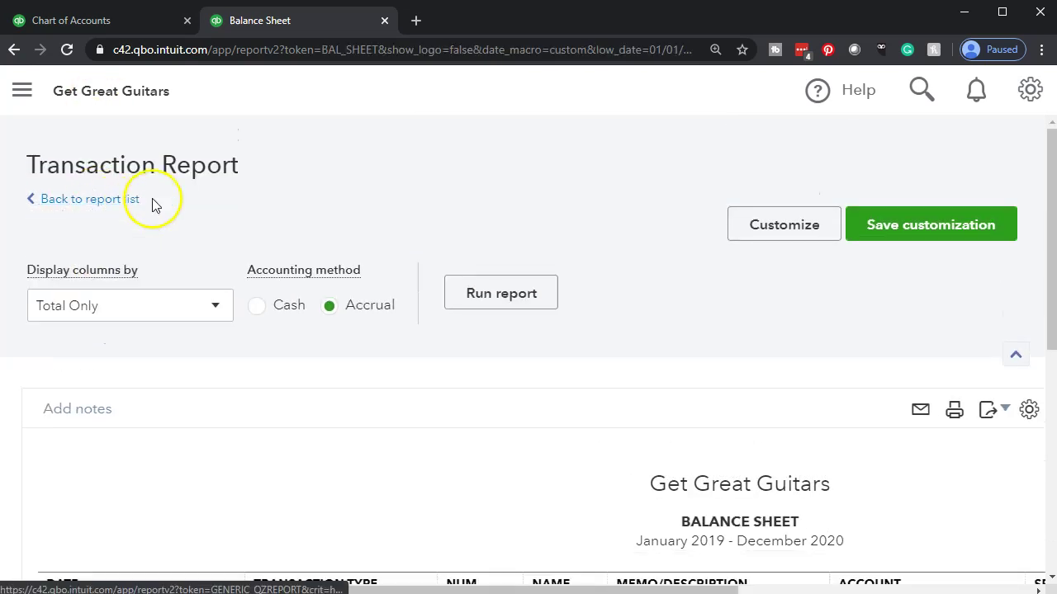
{"action": "scroll", "coordinate": [188, 343], "scroll_direction": "down", "scroll_amount": 10}
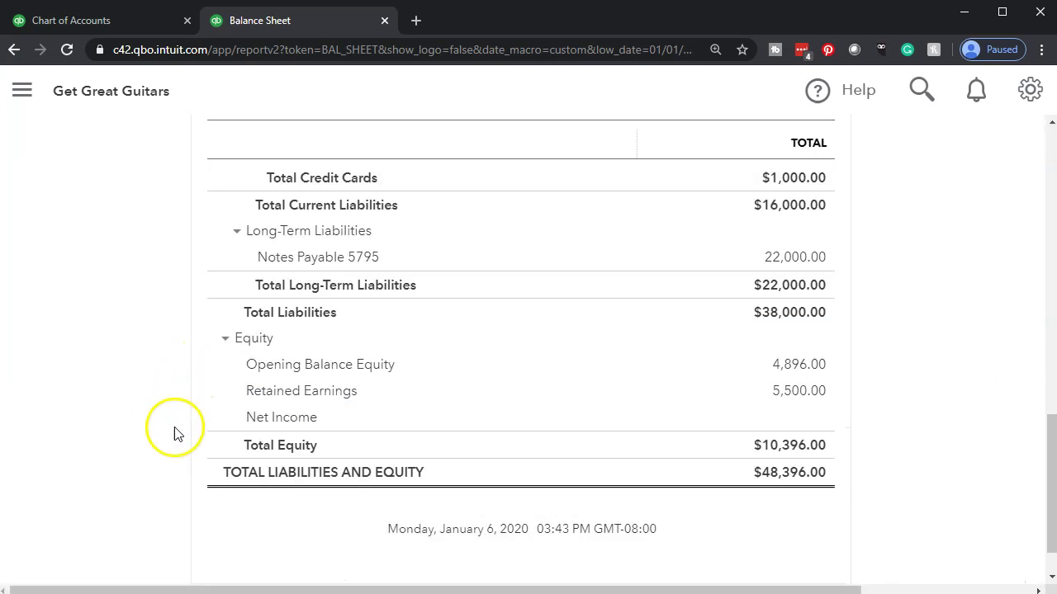
{"action": "scroll", "coordinate": [175, 436], "scroll_direction": "up", "scroll_amount": 3}
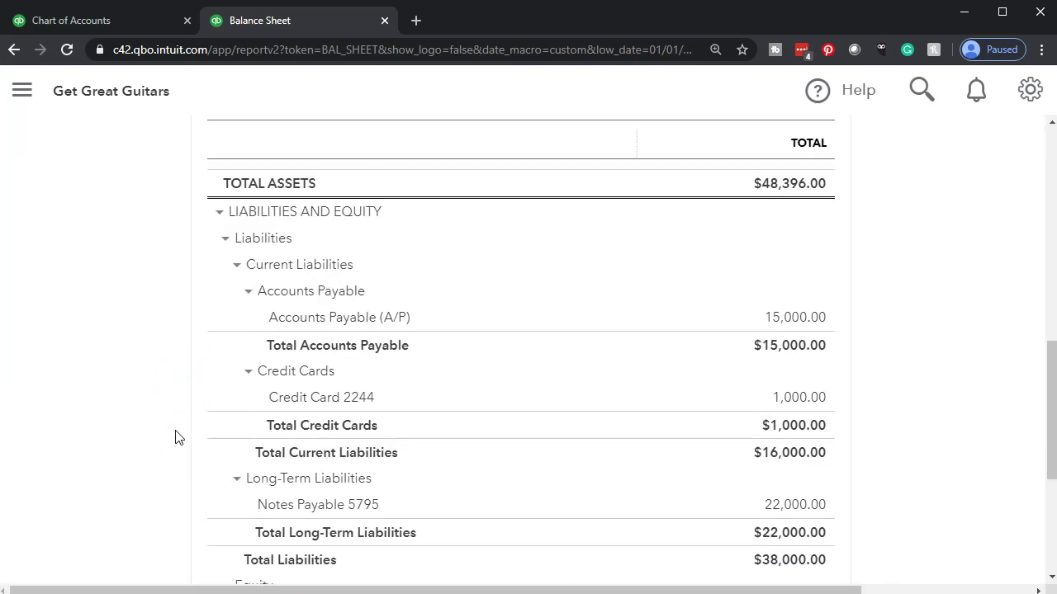
{"action": "left_click", "coordinate": [781, 511]}
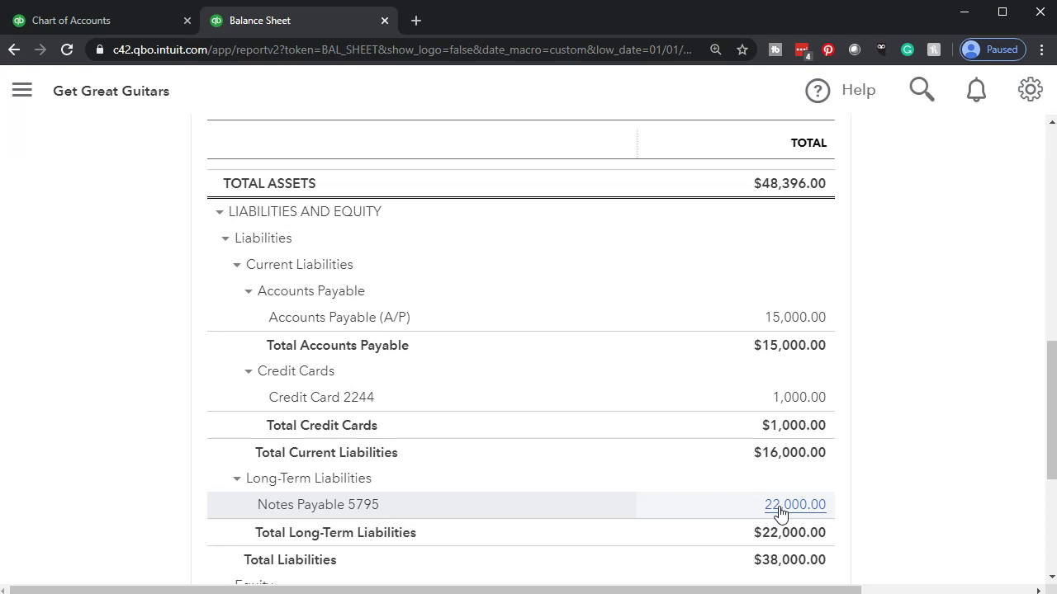
{"action": "scroll", "coordinate": [780, 512], "scroll_direction": "down", "scroll_amount": 4}
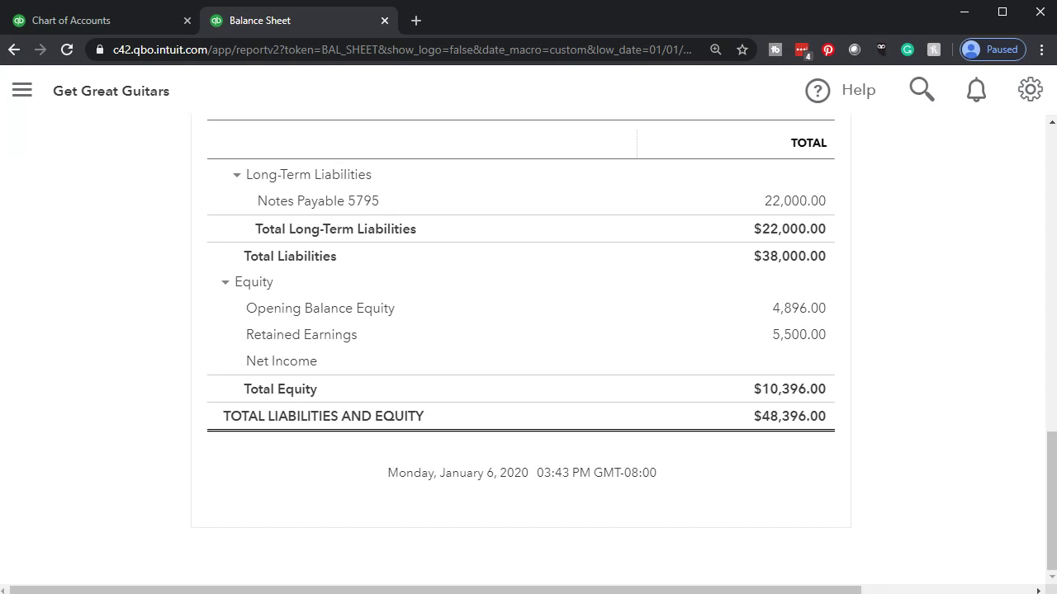
{"action": "left_click", "coordinate": [146, 538]}
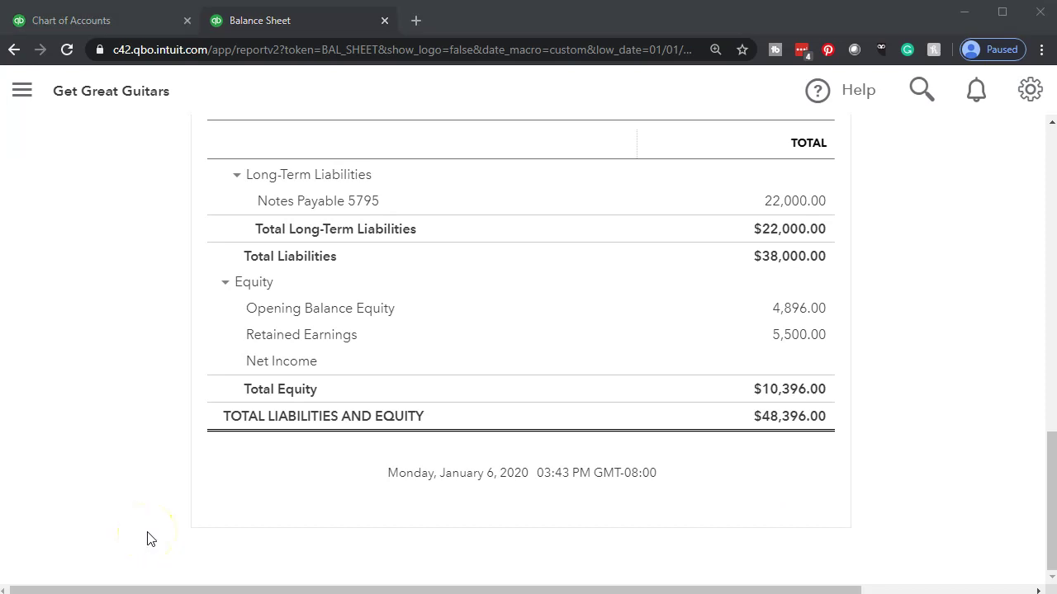